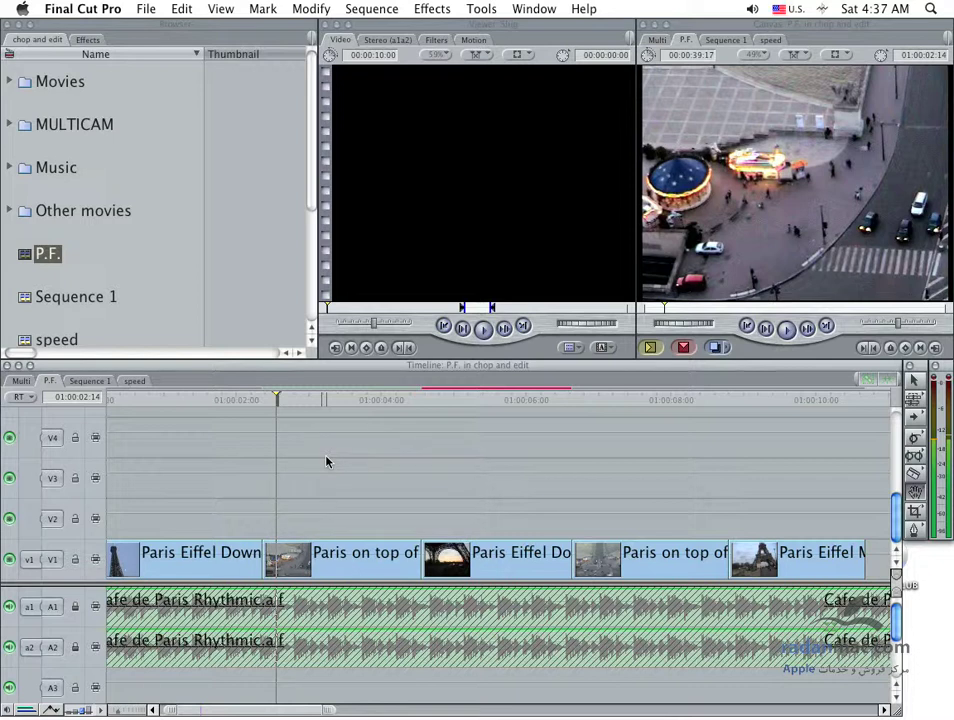
# Step: Jump to the first cut and scrub the playhead along the sequence to about 01:00:06:04
pyautogui.press('Up')
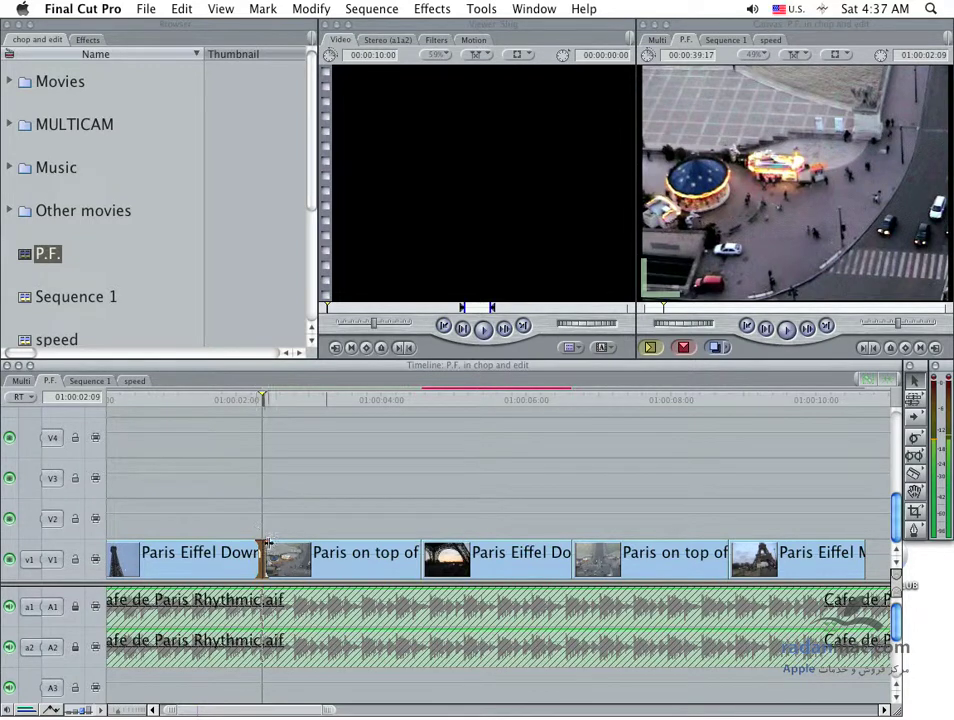
pyautogui.moveTo(263, 398); pyautogui.dragTo(282, 400)
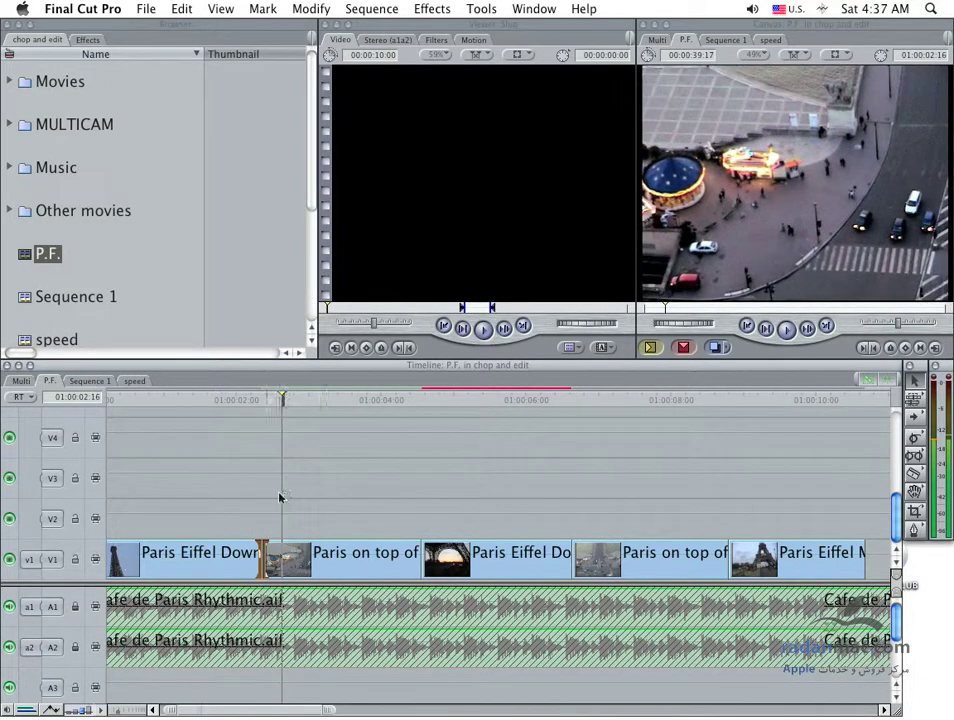
pyautogui.click(440, 400)
pyautogui.press('Up')
pyautogui.click(548, 400)
# Step: Step back and forth through the edit points, then jump to the sequence start and end at 01:00:39:17
pyautogui.press('Down')
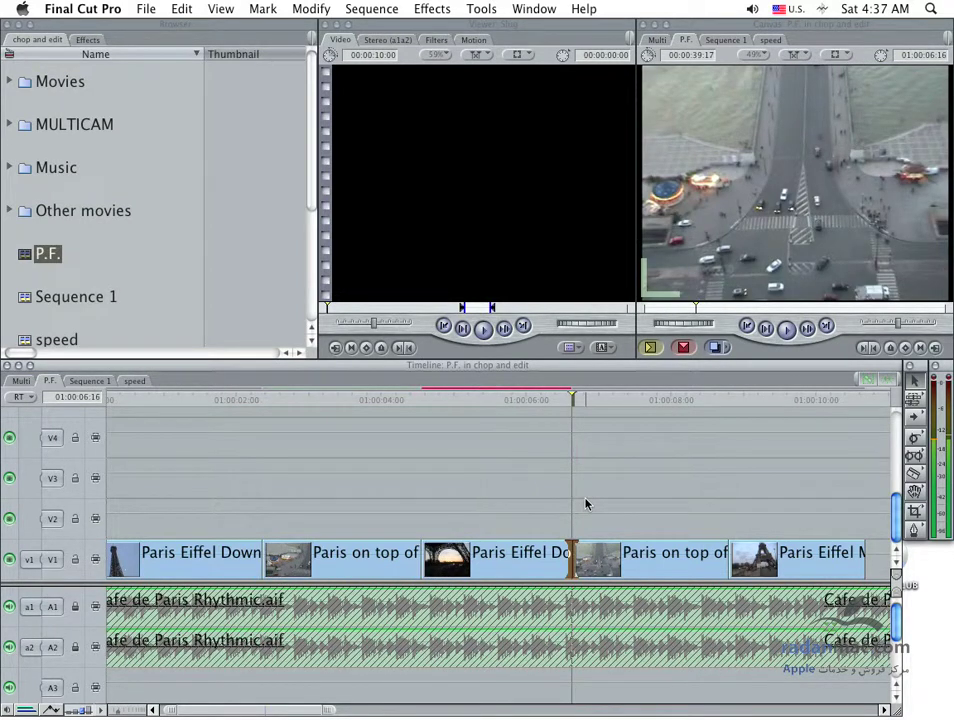
pyautogui.press('Up')
pyautogui.press('Up')
pyautogui.press('Up')
pyautogui.press('Down')
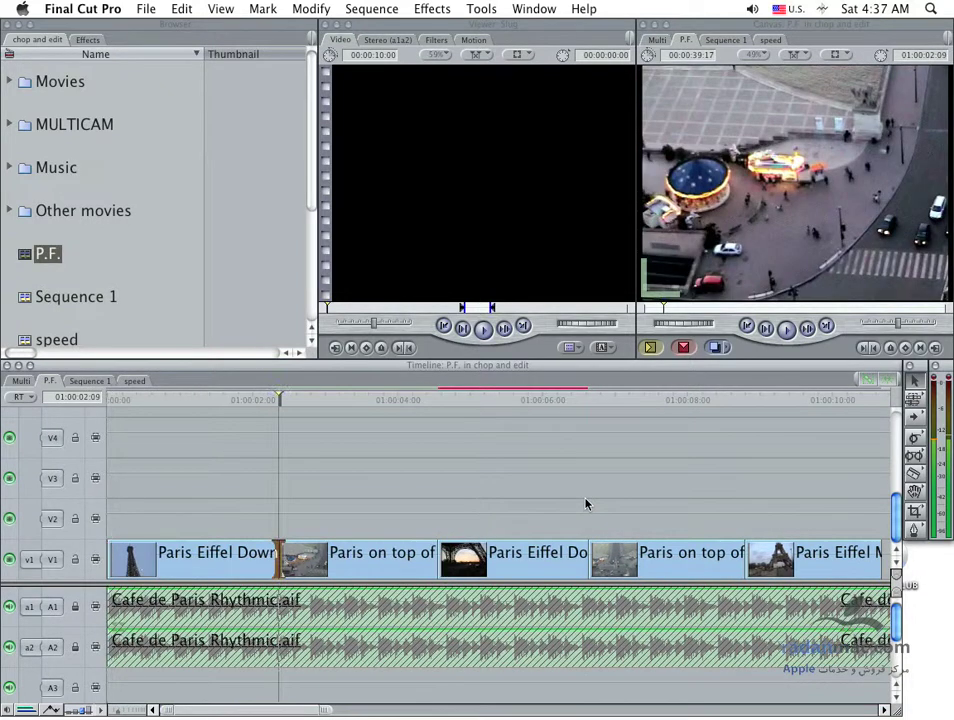
pyautogui.press('Down')
pyautogui.press('Down')
pyautogui.press('Down')
pyautogui.press('Up')
pyautogui.press('Up')
pyautogui.press('Up')
pyautogui.press('Down')
pyautogui.press('Down')
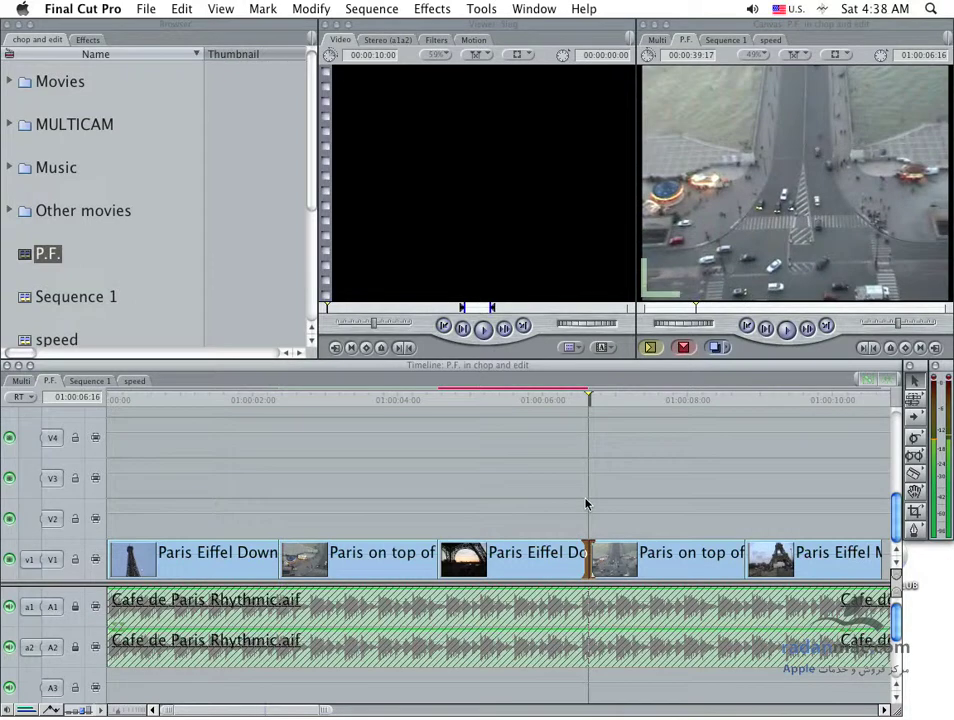
pyautogui.press('Home')
pyautogui.press('End')
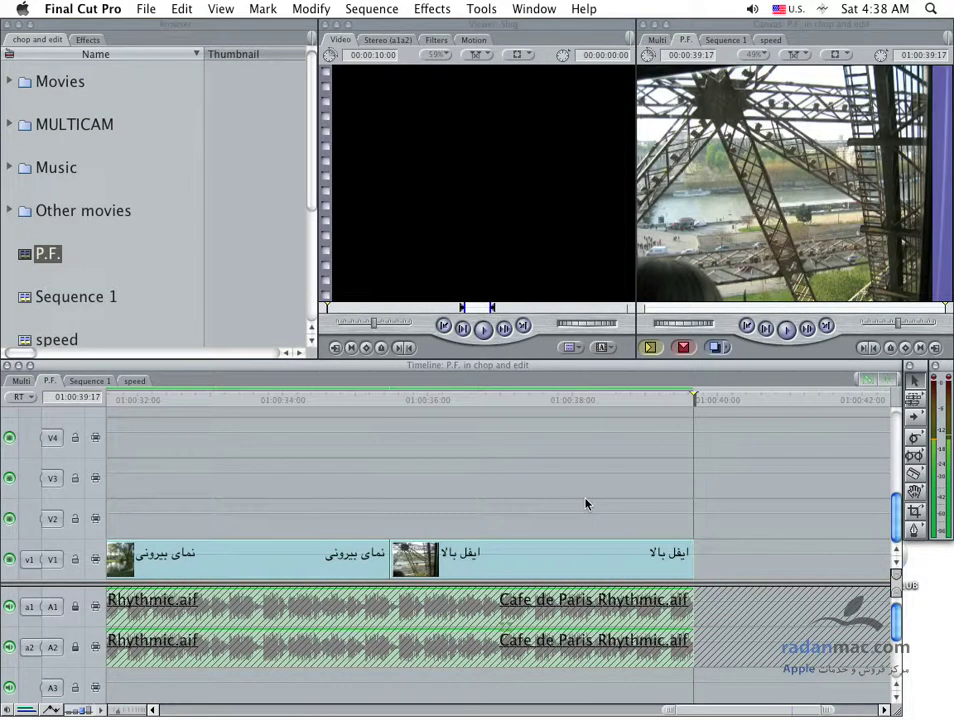
# Step: Return to the sequence start and scroll through the Paris video clips and Cafe de Paris Rhythmic.aif audio
pyautogui.press('Home')
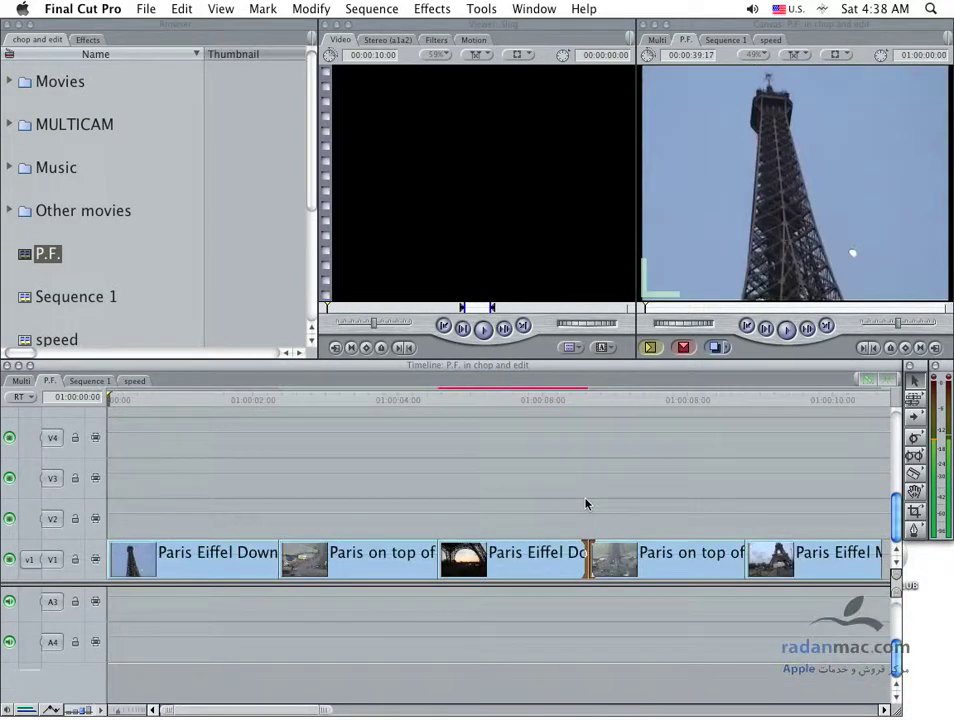
pyautogui.scroll(5, 586, 503)
pyautogui.scroll(-5, 586, 503)
pyautogui.scroll(5, 606, 505)
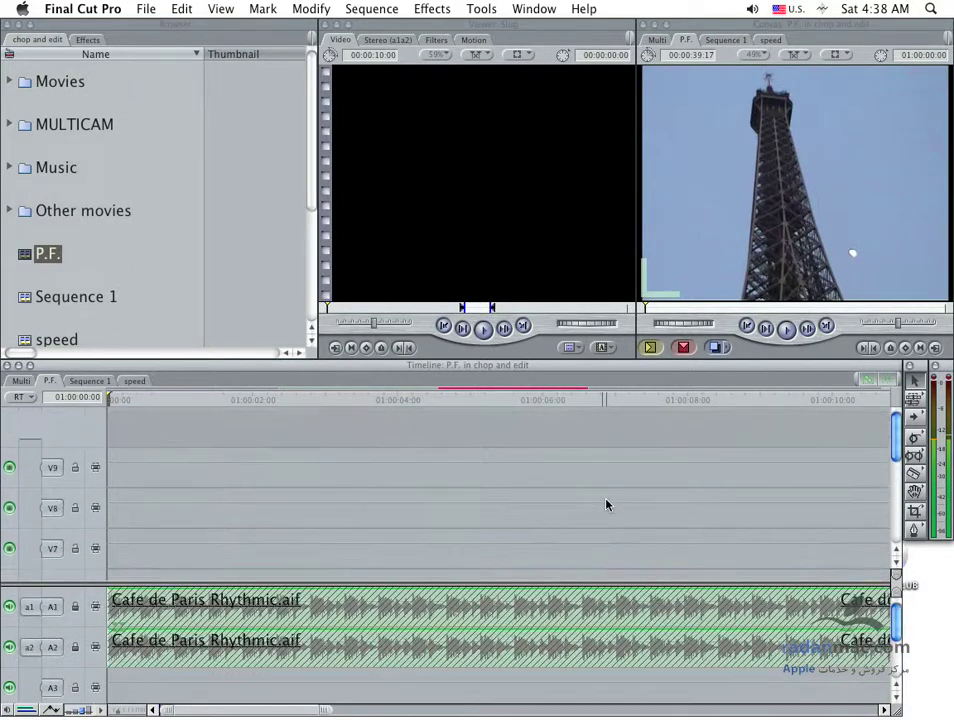
pyautogui.scroll(-5, 606, 505)
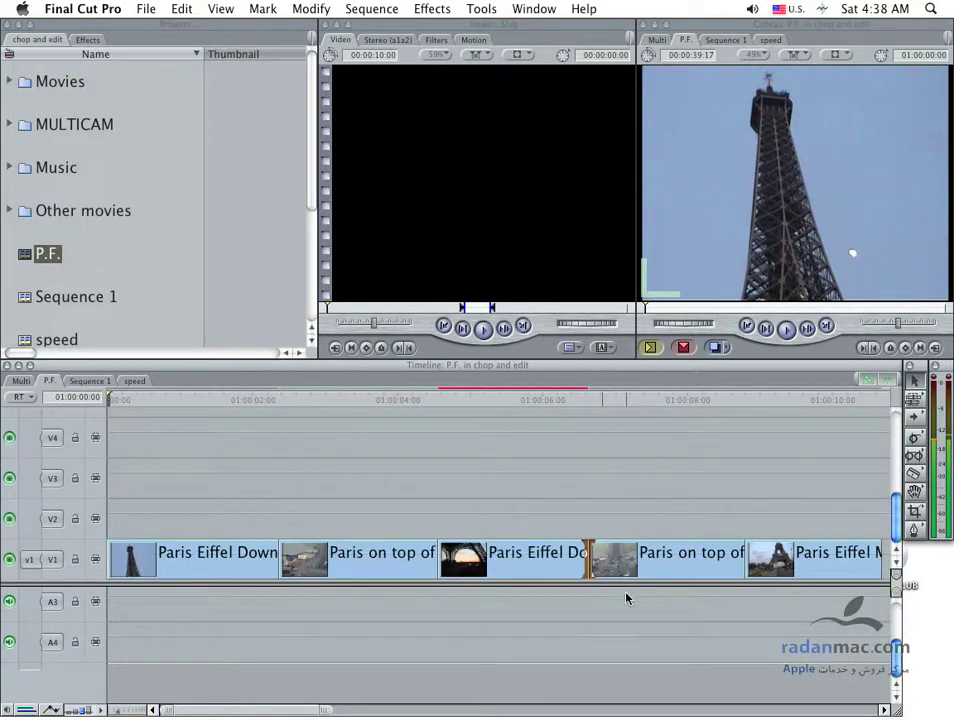
pyautogui.scroll(5, 627, 598)
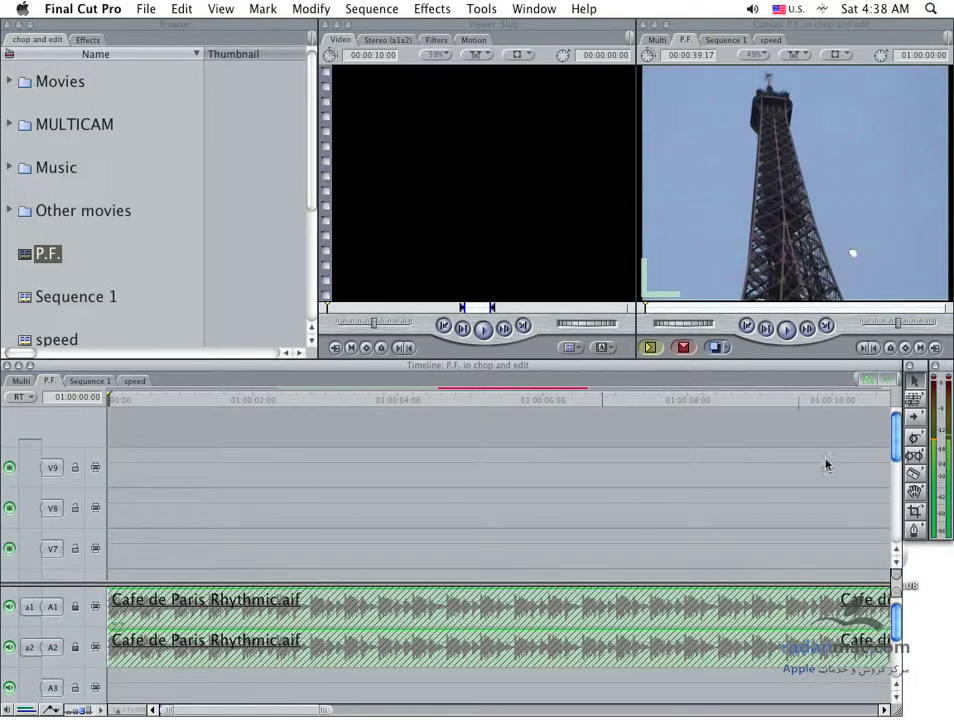
pyautogui.scroll(-5, 700, 500)
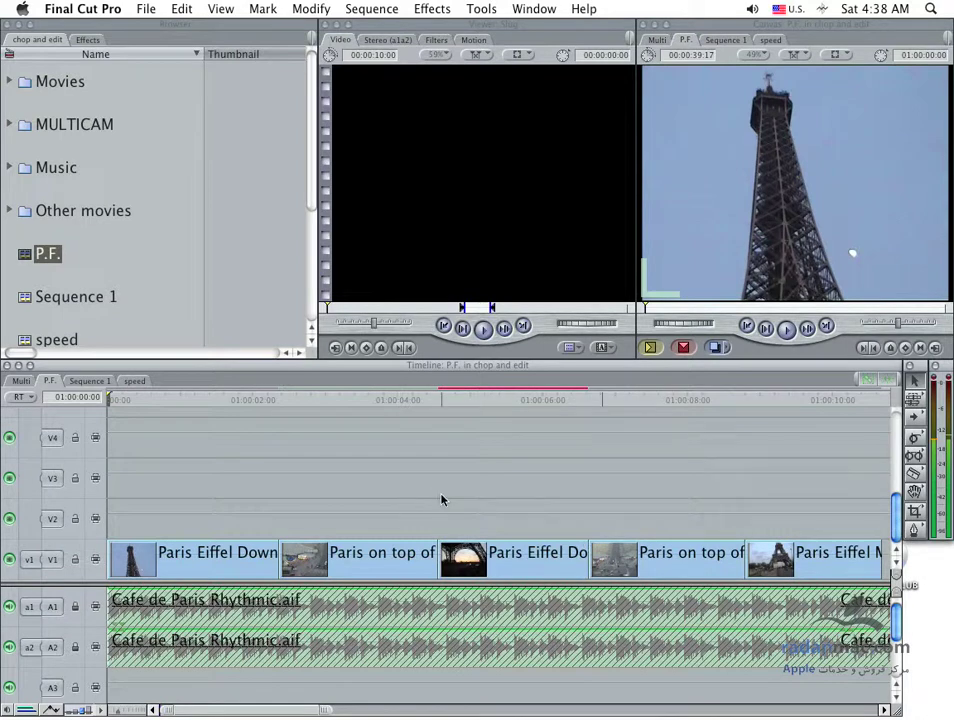
# Step: Park on the cut at 01:00:04:14 and roll it between 01:00:04:10 and 01:00:04:16
pyautogui.click(422, 398)
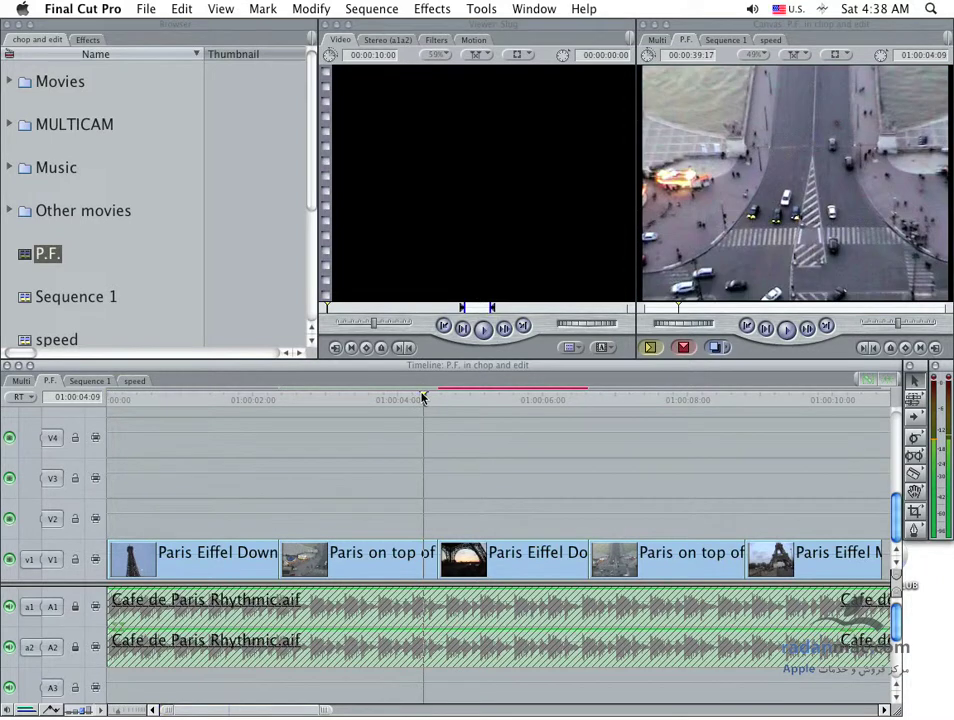
pyautogui.press('Down')
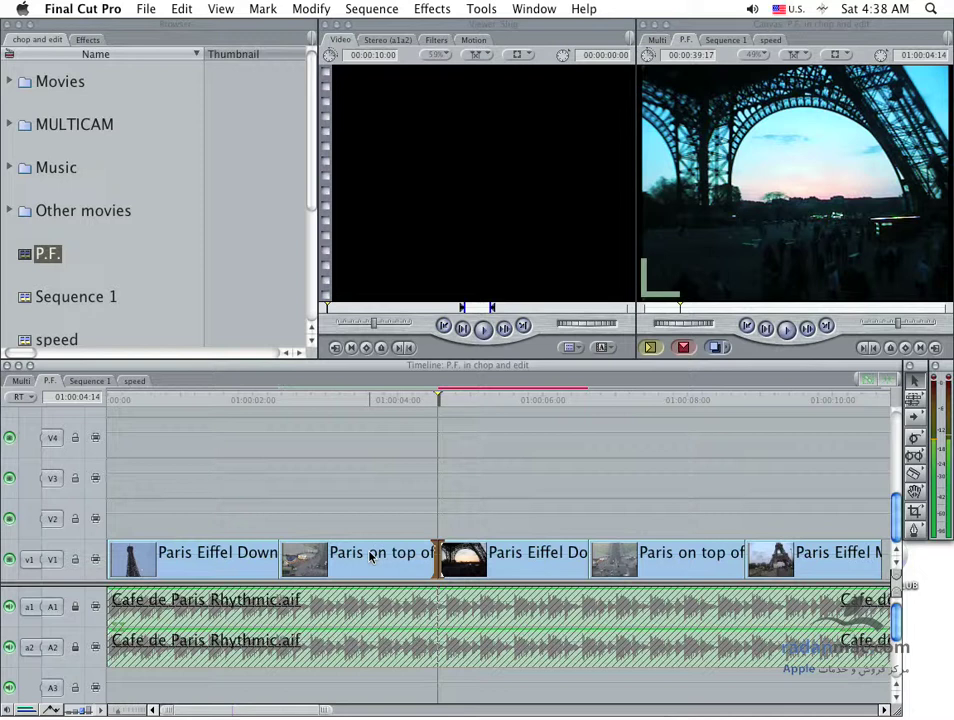
pyautogui.press(',')
pyautogui.press(',')
pyautogui.press(',')
pyautogui.press('.')
pyautogui.press('.')
pyautogui.press('.')
pyautogui.press('.')
pyautogui.press('.')
pyautogui.press('.')
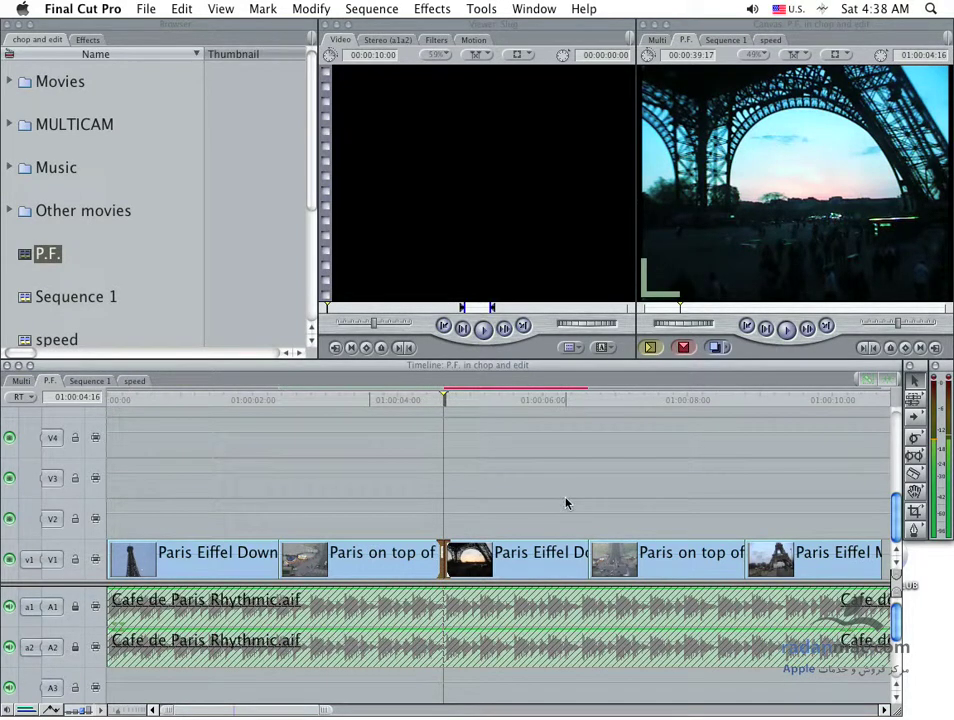
pyautogui.press(',')
pyautogui.press(',')
pyautogui.press(',')
pyautogui.press(',')
pyautogui.press(',')
pyautogui.press(',')
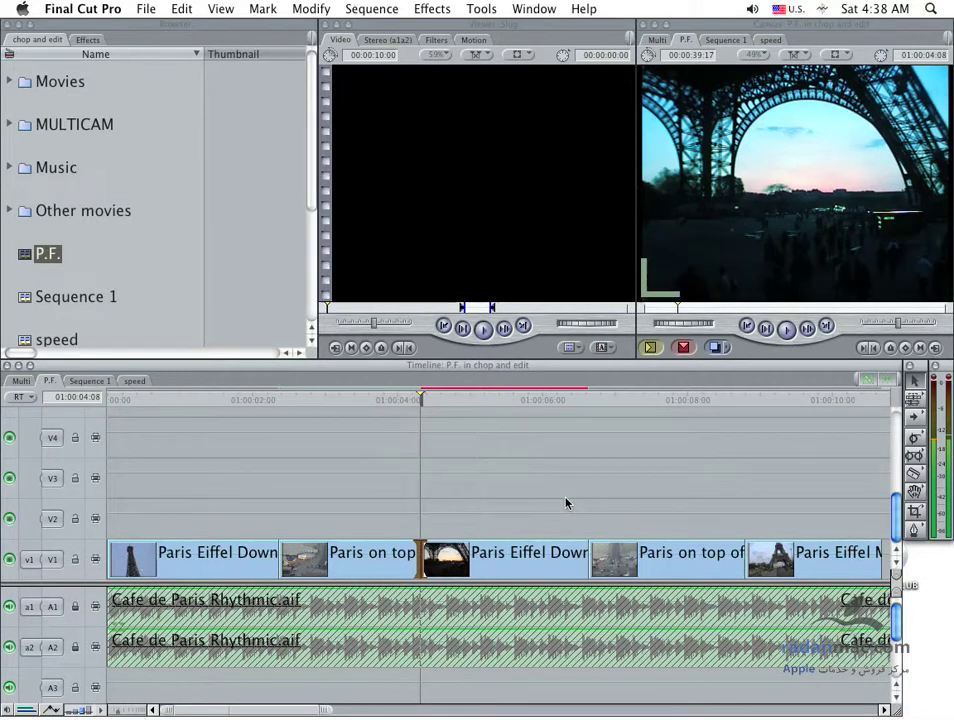
pyautogui.press('.')
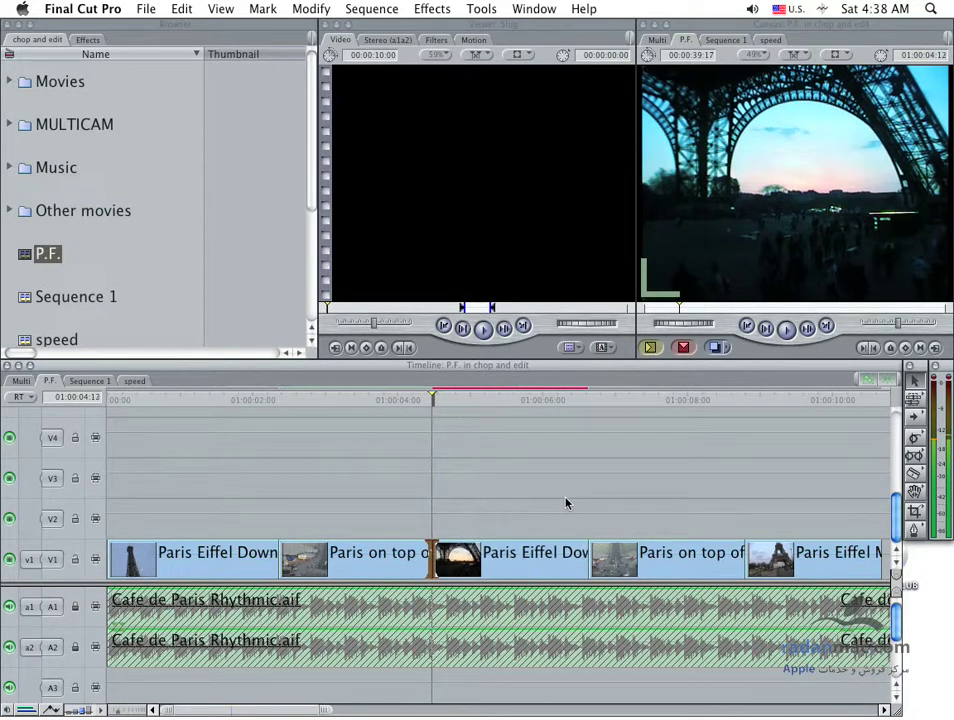
pyautogui.press('.')
pyautogui.press('.')
pyautogui.press(',')
pyautogui.press(',')
pyautogui.press(',')
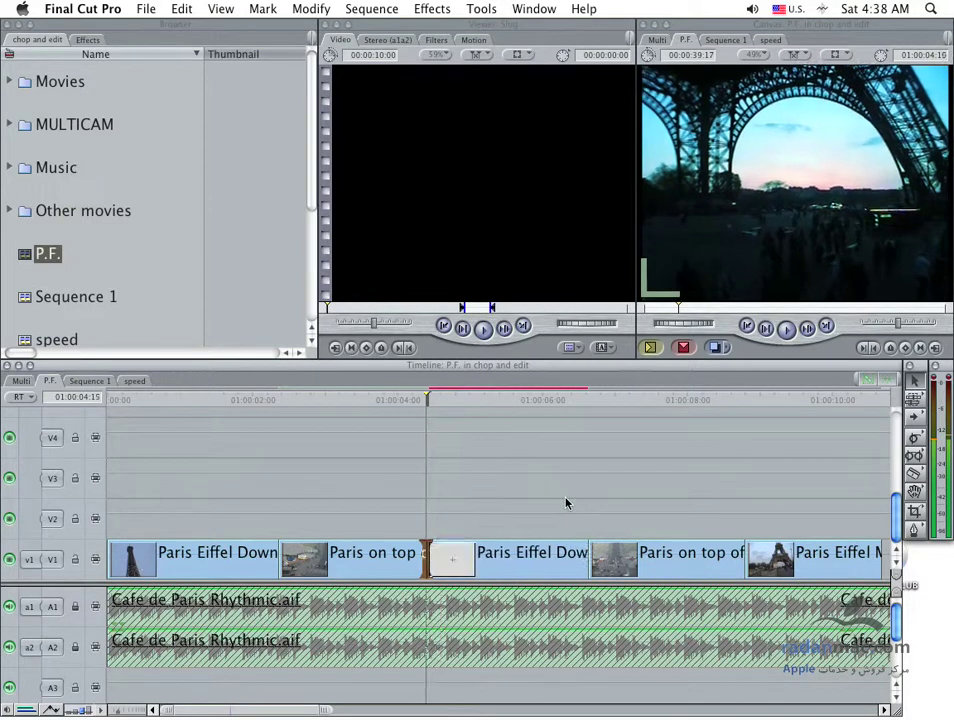
# Step: Fine-tune the roll frame by frame, settling the cut around 01:00:04:12
pyautogui.press('.')
pyautogui.press('.')
pyautogui.press('.')
pyautogui.press(',')
pyautogui.press(',')
pyautogui.press(',')
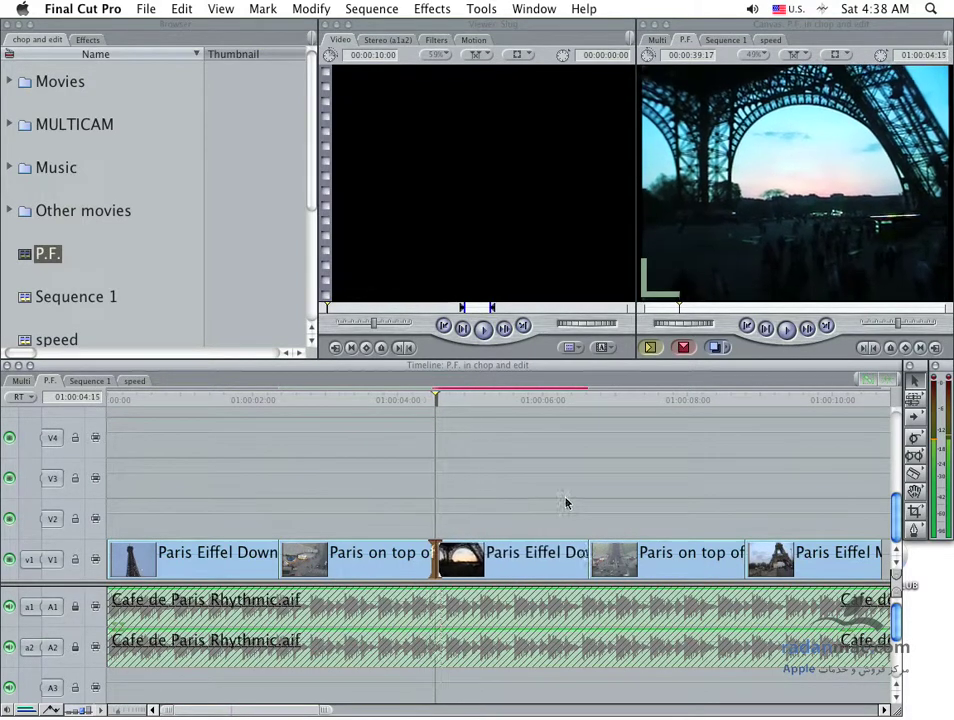
pyautogui.press(',')
pyautogui.press(',')
pyautogui.press(',')
pyautogui.press('.')
pyautogui.press('.')
pyautogui.press('.')
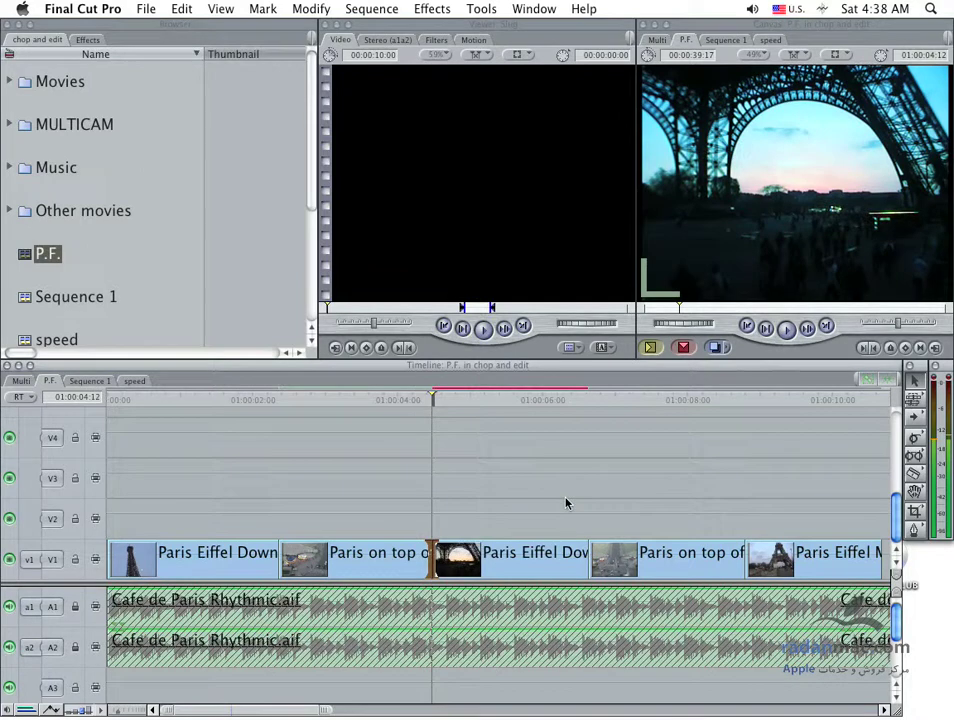
pyautogui.press(',')
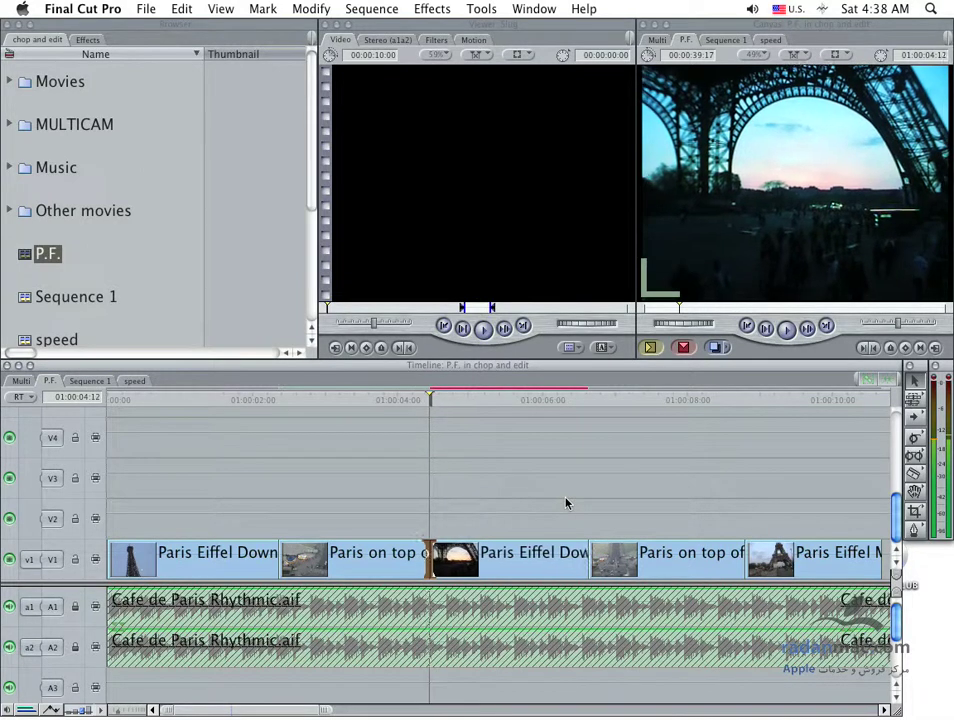
pyautogui.press('.')
pyautogui.press('.')
pyautogui.press(',')
pyautogui.press(',')
pyautogui.press('.')
pyautogui.press(',')
pyautogui.press('.')
pyautogui.press('.')
pyautogui.press('.')
pyautogui.press('.')
pyautogui.press(',')
pyautogui.press(',')
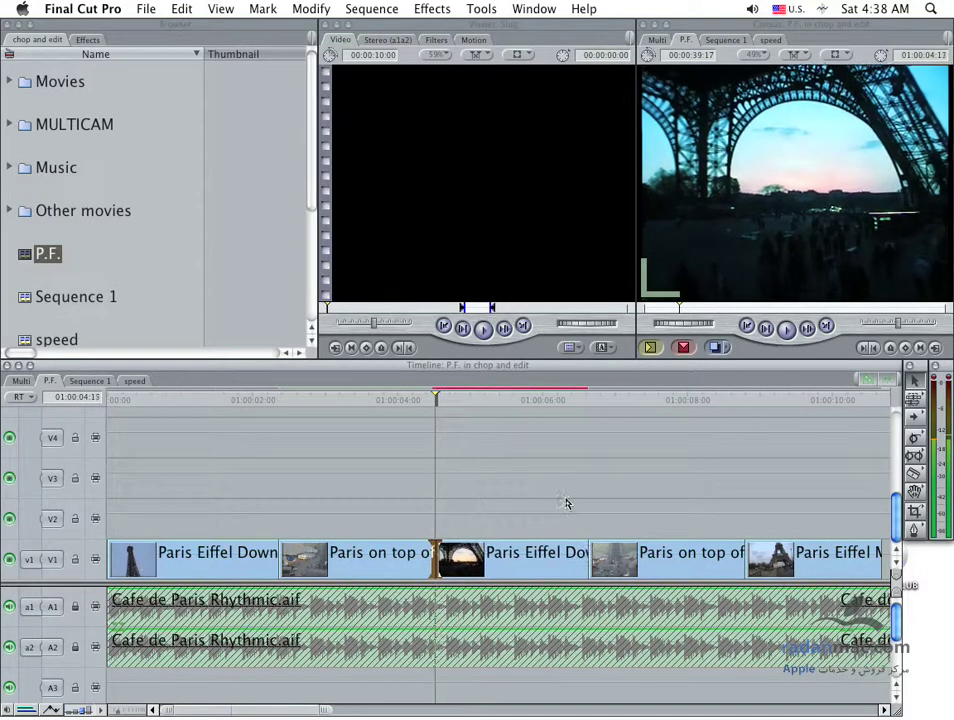
pyautogui.press(',')
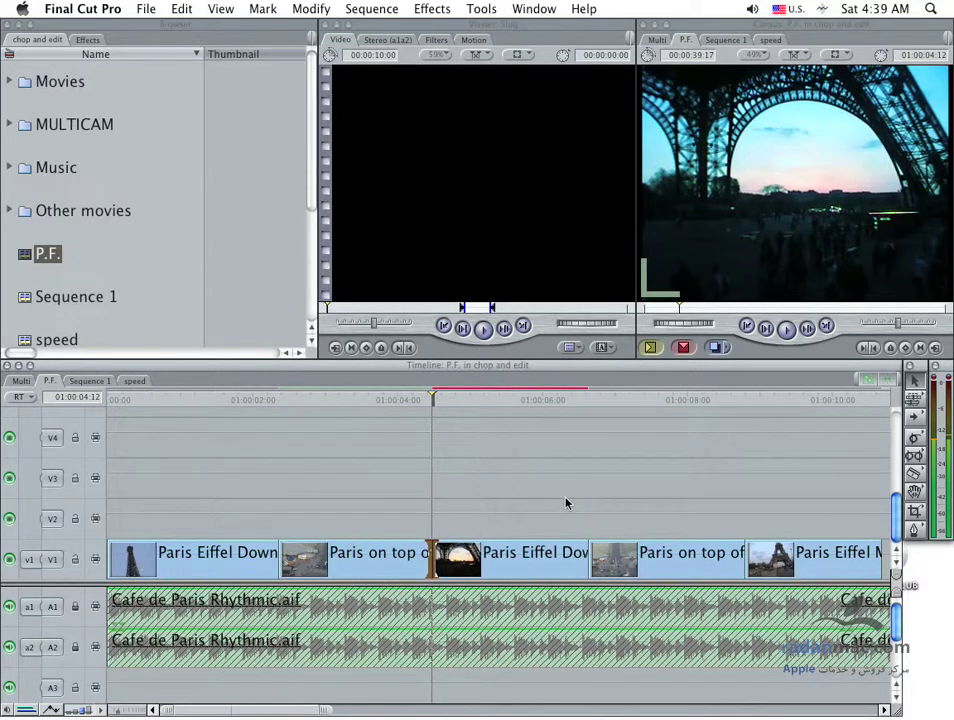
# Step: Clear the clip selection and pick the Roll Tool (R) from the Tool palette's trim flyout
pyautogui.click(566, 503)
pyautogui.moveTo(410, 490); pyautogui.dragTo(466, 523)
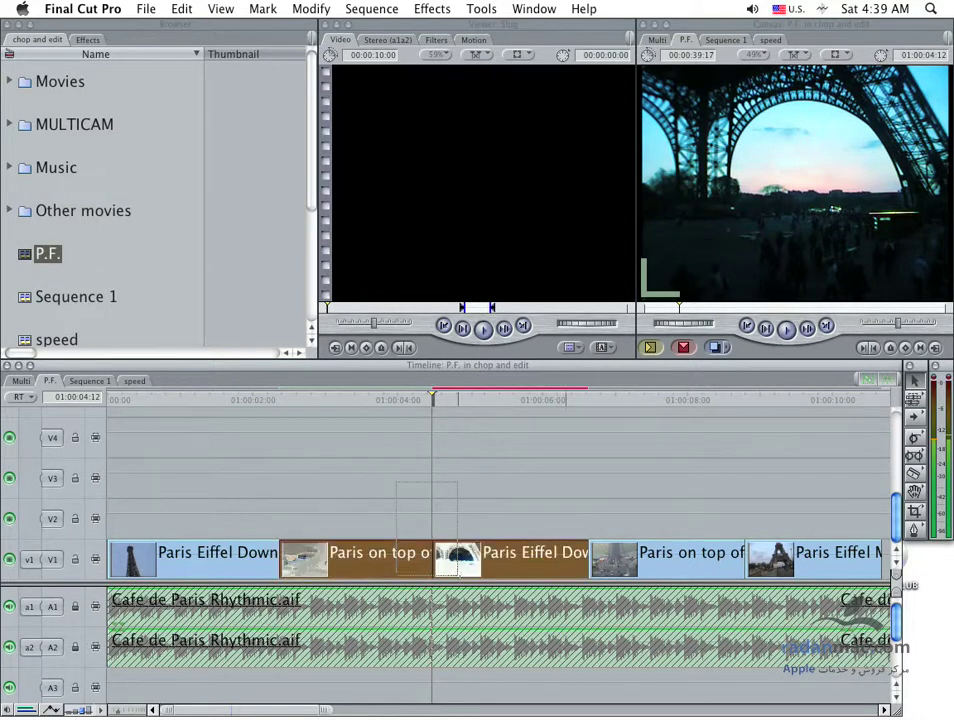
pyautogui.click(466, 523)
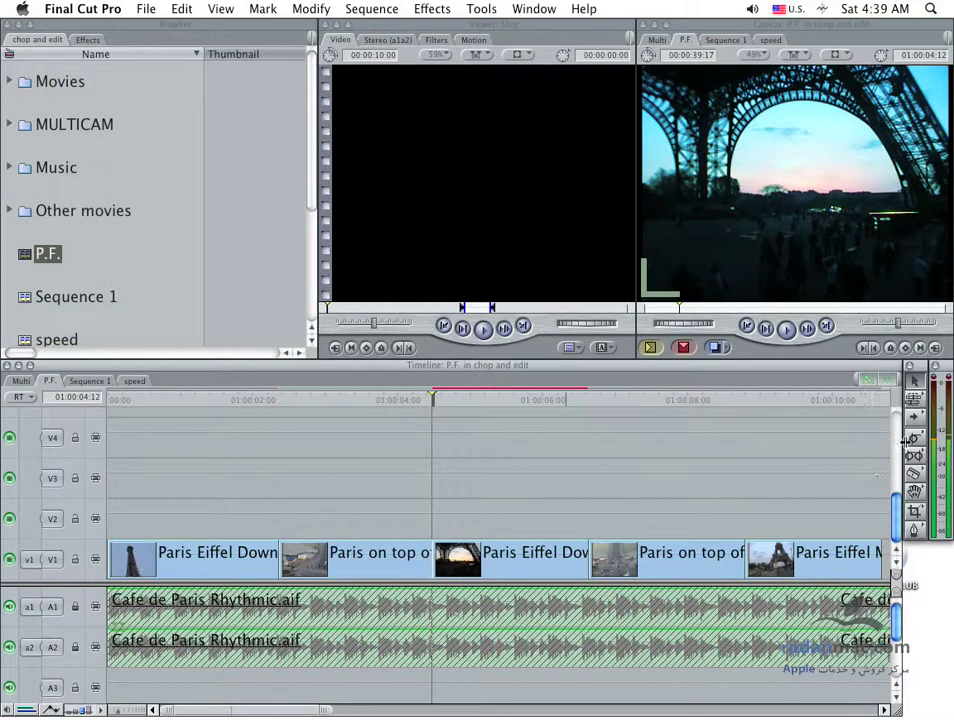
pyautogui.moveTo(906, 440); pyautogui.dragTo(894, 443)
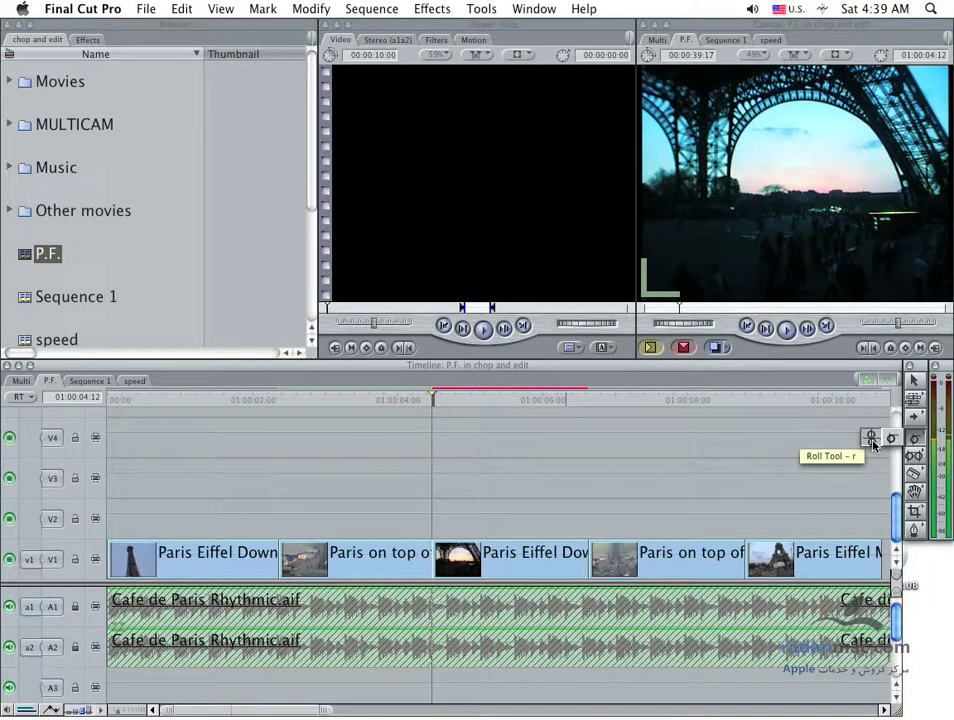
pyautogui.moveTo(873, 444); pyautogui.dragTo(873, 444)
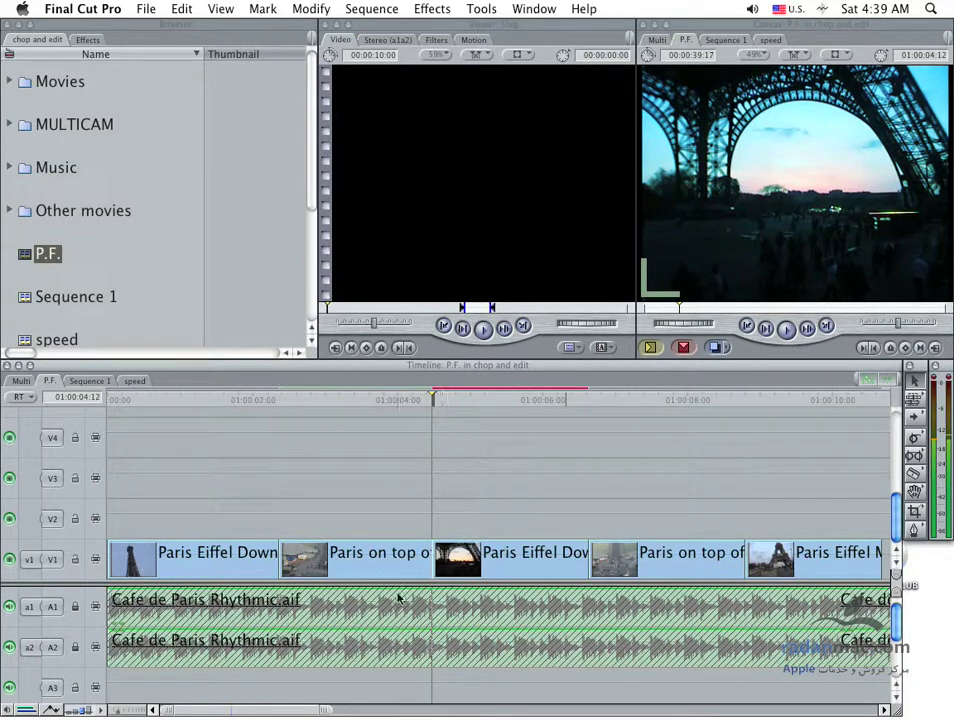
# Step: Select the cut with V and roll it a few frames each way with the bracket keys
pyautogui.click(919, 441)
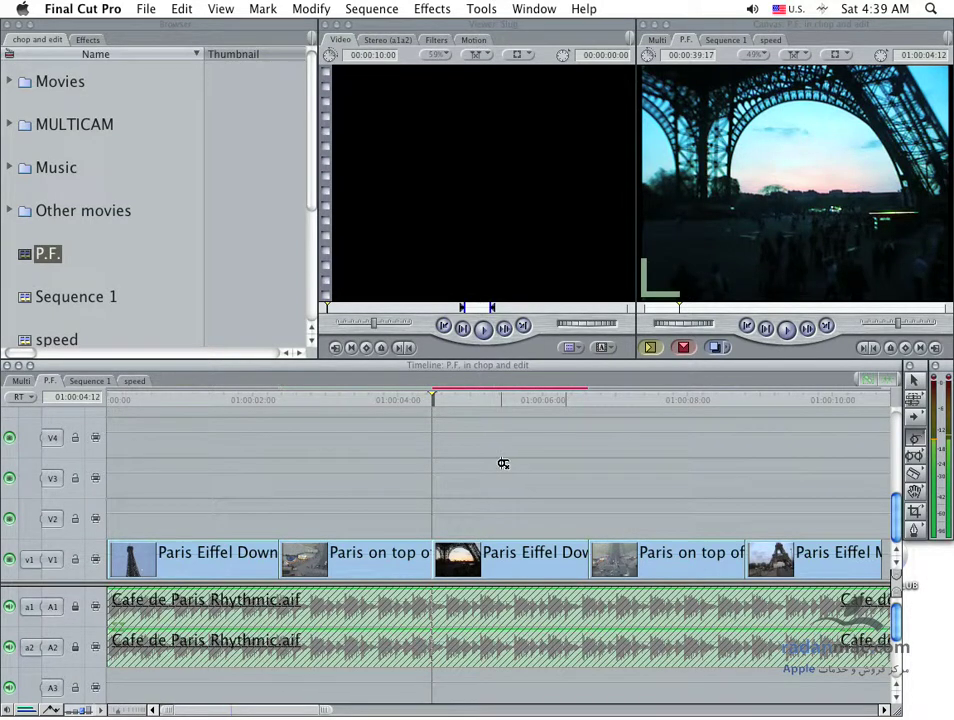
pyautogui.press('v')
pyautogui.press(']')
pyautogui.press(']')
pyautogui.press(']')
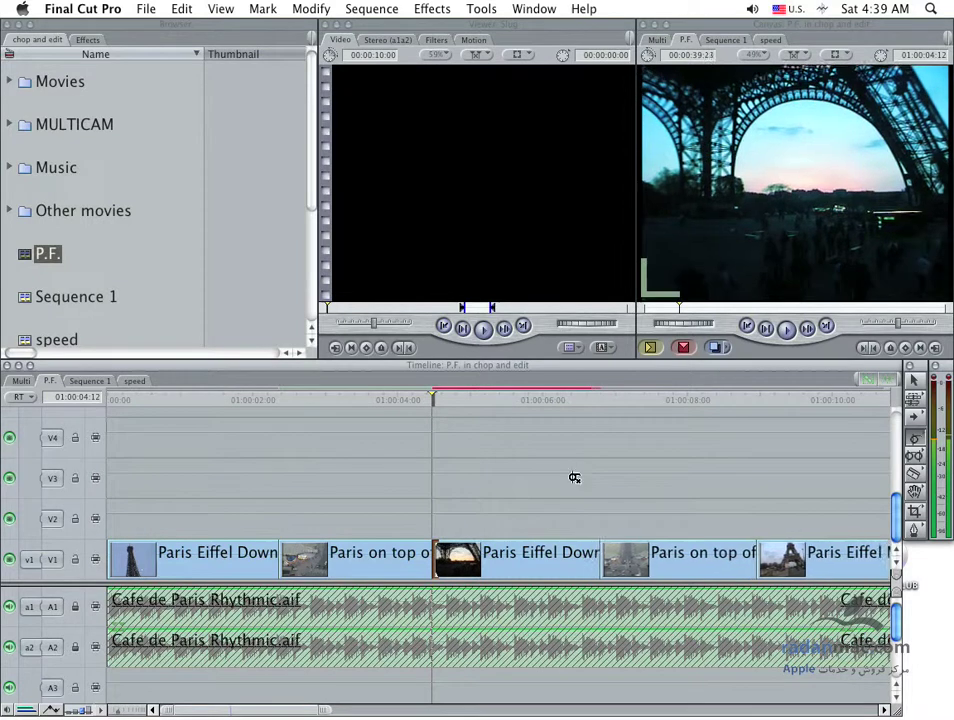
pyautogui.press('[')
pyautogui.press('[')
pyautogui.press('[')
pyautogui.press('[')
pyautogui.press('[')
pyautogui.press('[')
pyautogui.press('[')
pyautogui.press('[')
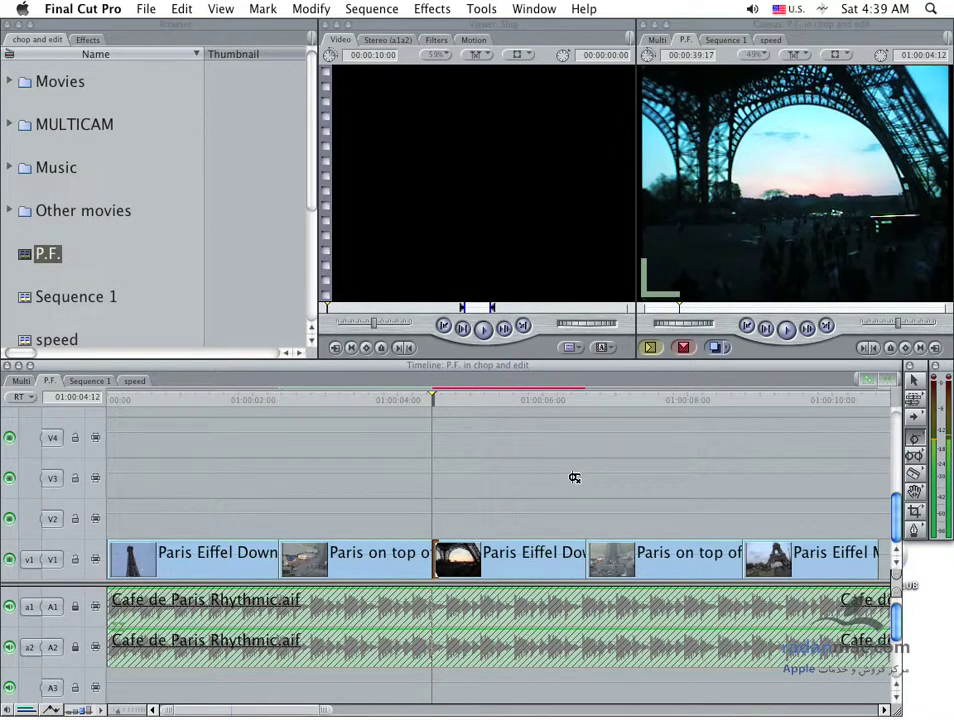
pyautogui.press(']')
pyautogui.press(']')
pyautogui.press(']')
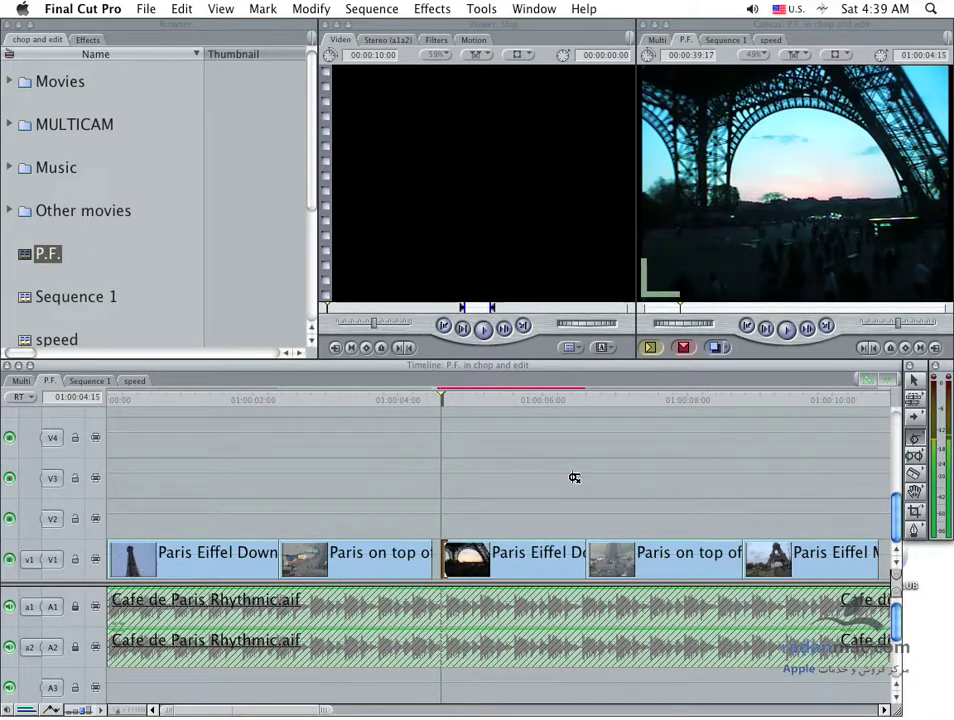
pyautogui.press('[')
pyautogui.press('[')
pyautogui.press('[')
pyautogui.press('[')
pyautogui.press('[')
pyautogui.press('[')
pyautogui.press('[')
pyautogui.press('[')
pyautogui.press('[')
pyautogui.press('[')
pyautogui.press(']')
pyautogui.press(']')
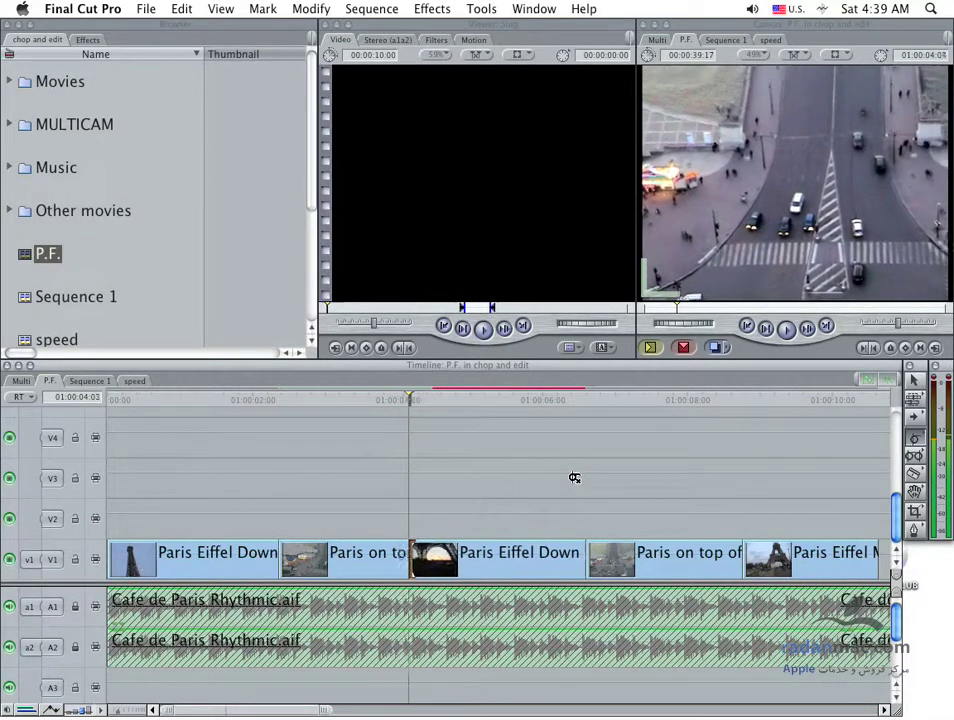
pyautogui.press(']')
pyautogui.press(']')
pyautogui.press(']')
pyautogui.press(']')
pyautogui.press(']')
pyautogui.press(']')
pyautogui.press(']')
pyautogui.press(']')
pyautogui.press(']')
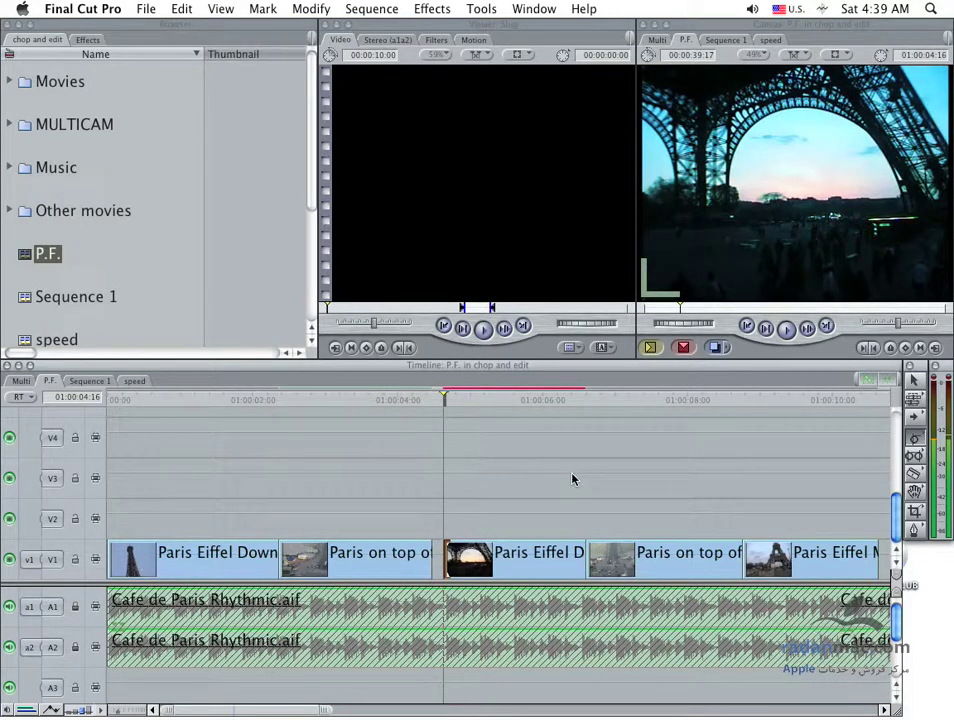
# Step: Lengthen and shorten the third clip by about 6 to 11 frames with the bracket keys
pyautogui.press('r')
pyautogui.press('r')
pyautogui.press(']')
pyautogui.press(']')
pyautogui.press(']')
pyautogui.press('[')
pyautogui.press('[')
pyautogui.press('[')
pyautogui.press('[')
pyautogui.press('[')
pyautogui.press('[')
pyautogui.press('[')
pyautogui.press('[')
pyautogui.press('[')
pyautogui.press('[')
pyautogui.press('[')
pyautogui.press(']')
pyautogui.press(']')
pyautogui.press(']')
pyautogui.press(']')
pyautogui.press(']')
pyautogui.press(']')
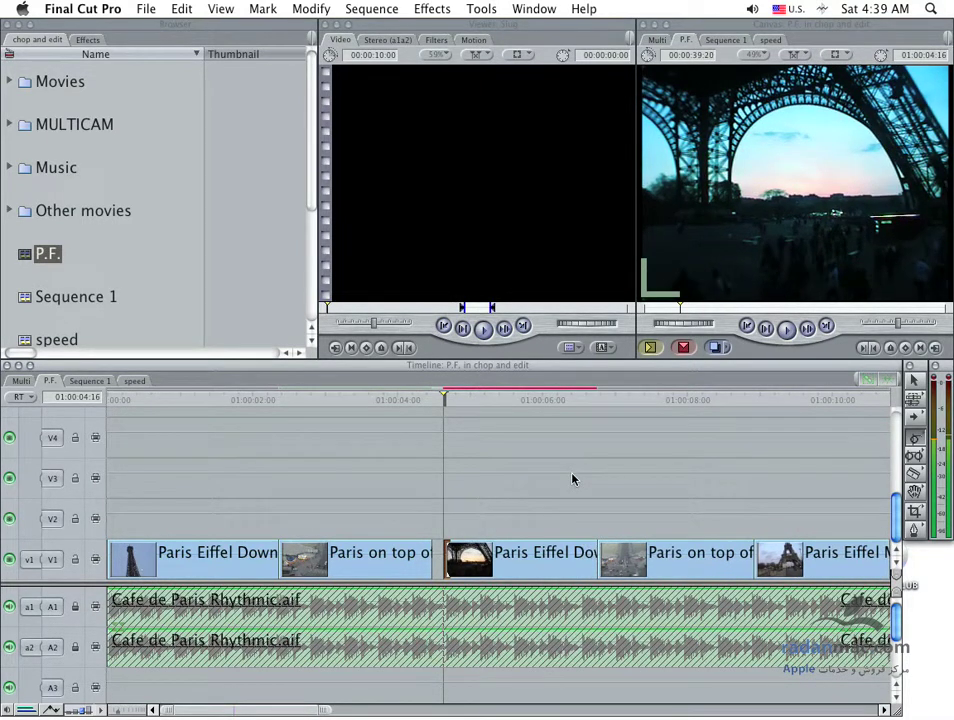
pyautogui.press(']')
pyautogui.press(']')
pyautogui.press(']')
pyautogui.press('[')
pyautogui.press('[')
pyautogui.press('[')
pyautogui.press('[')
pyautogui.press('[')
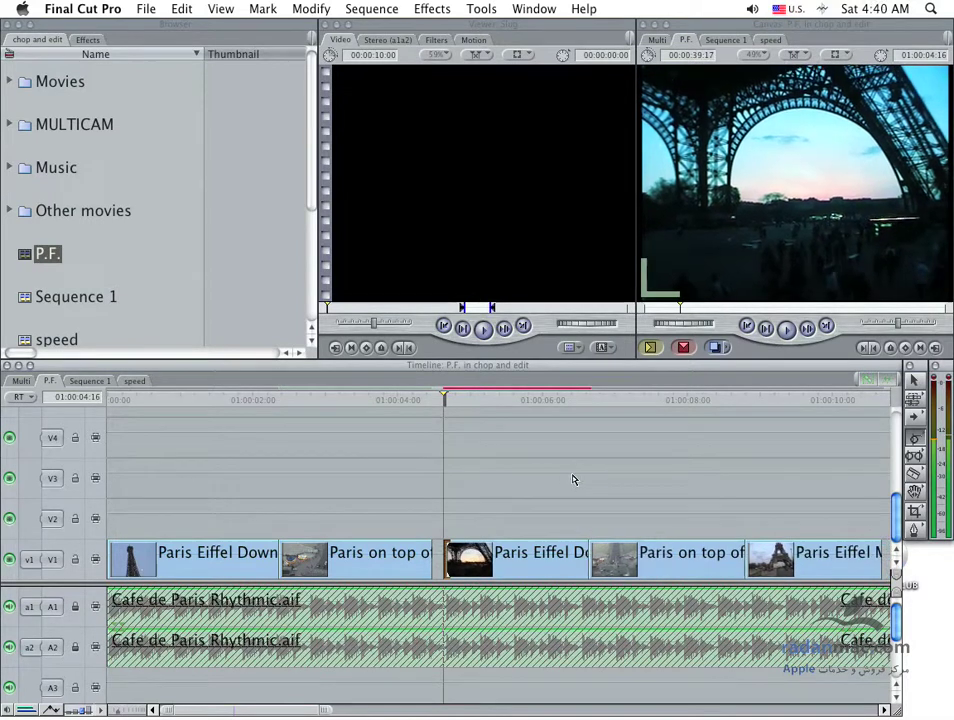
pyautogui.press('[')
pyautogui.press('[')
pyautogui.press('[')
pyautogui.press('[')
pyautogui.press('[')
pyautogui.press('[')
# Step: Move the cut later and push later clips right, starting the third clip at 01:00:04:21
pyautogui.press(']')
pyautogui.press(']')
pyautogui.press(']')
pyautogui.press(']')
pyautogui.press(']')
pyautogui.press(']')
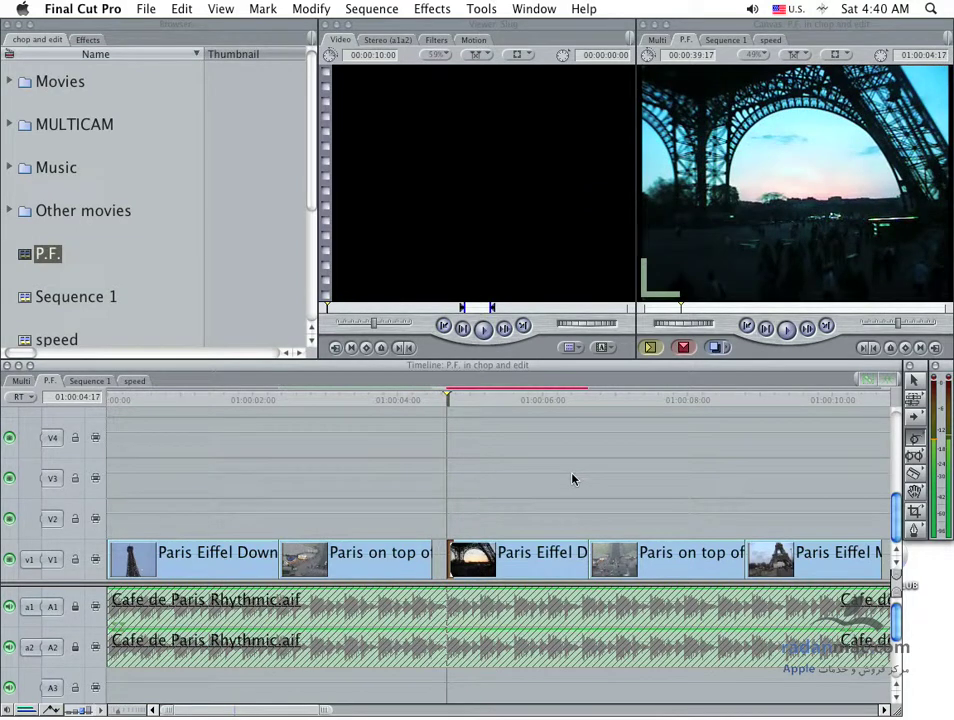
pyautogui.press('[')
pyautogui.press('[')
pyautogui.press('[')
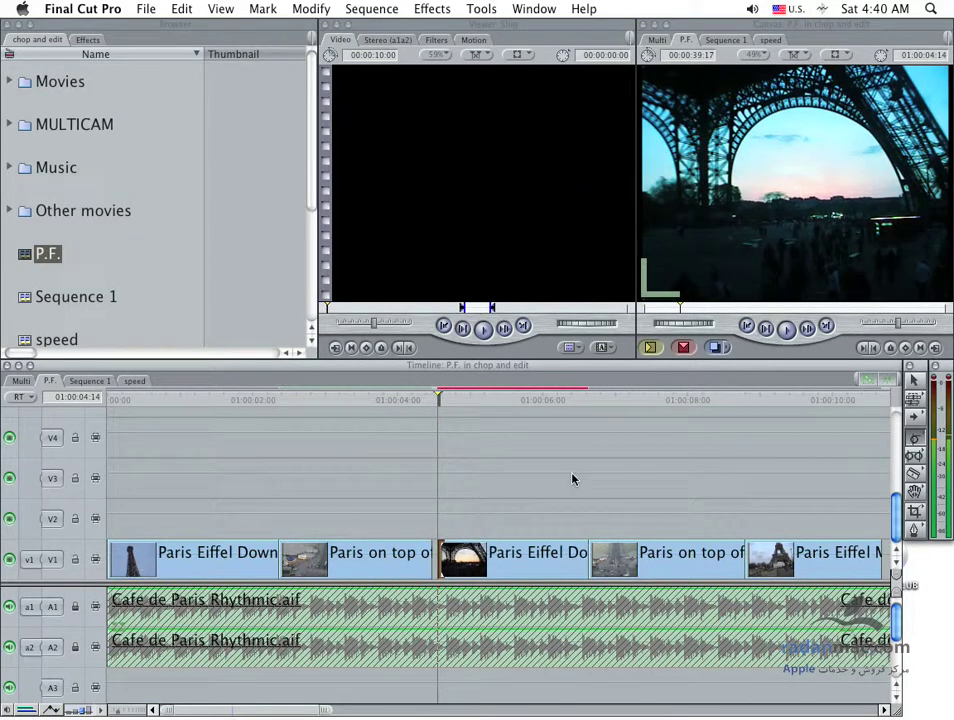
pyautogui.press('[')
pyautogui.press('[')
pyautogui.press('[')
pyautogui.press('[')
pyautogui.press('[')
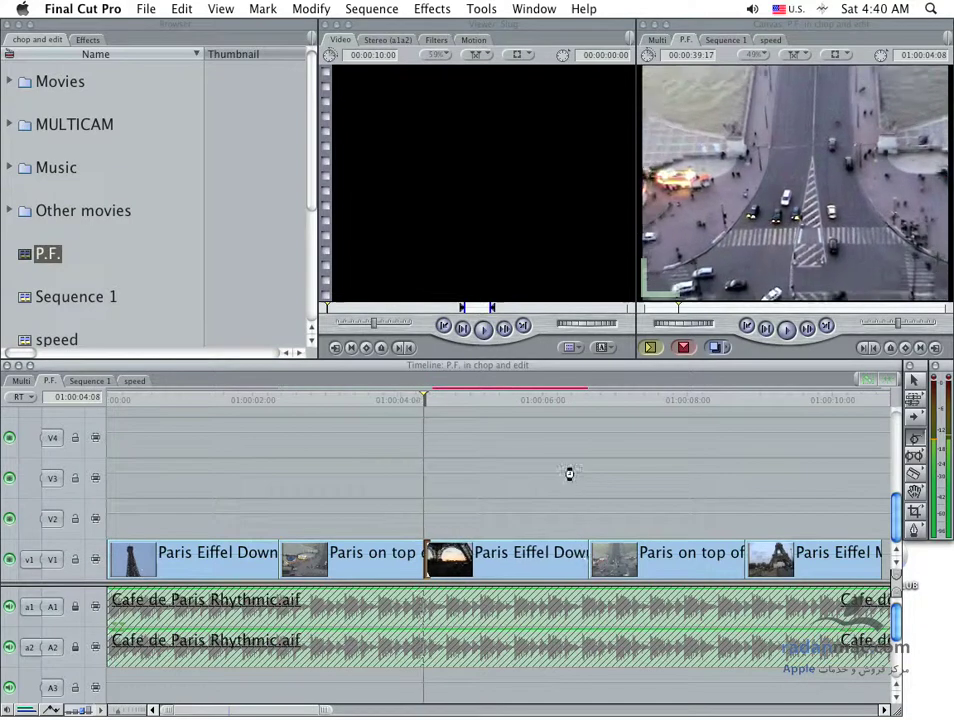
pyautogui.press(']')
pyautogui.press(']')
pyautogui.press(']')
pyautogui.press(']')
pyautogui.press(']')
pyautogui.press(']')
pyautogui.press('[')
pyautogui.press('[')
pyautogui.press('[')
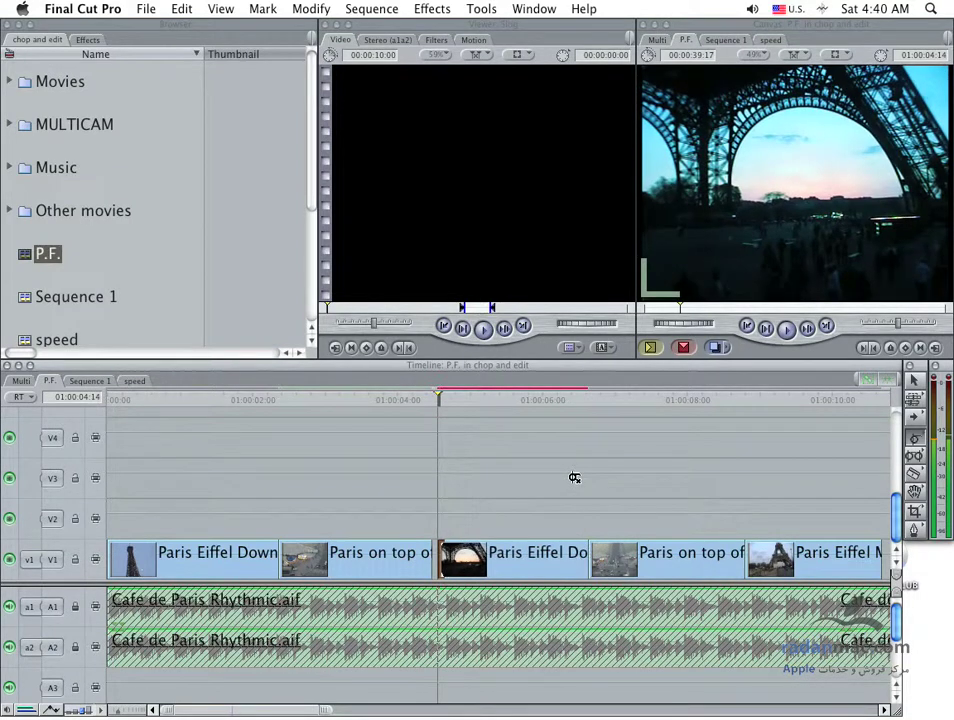
pyautogui.press(']')
pyautogui.press(']')
pyautogui.press(']')
pyautogui.press(']')
pyautogui.press(']')
pyautogui.press(']')
pyautogui.press(']')
pyautogui.press(']')
pyautogui.press(']')
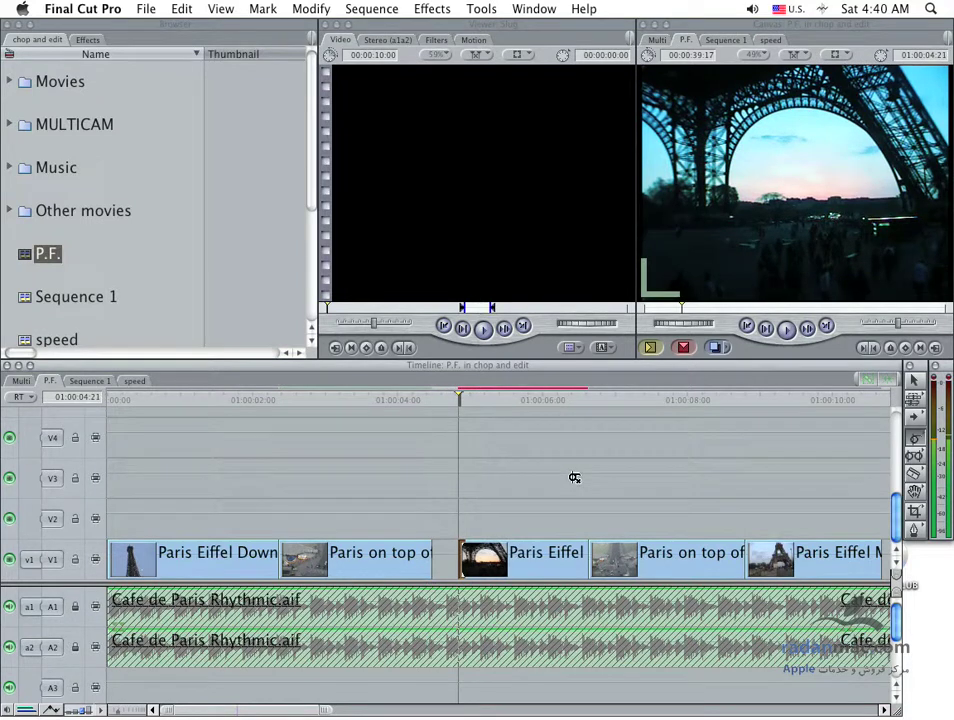
pyautogui.press(']')
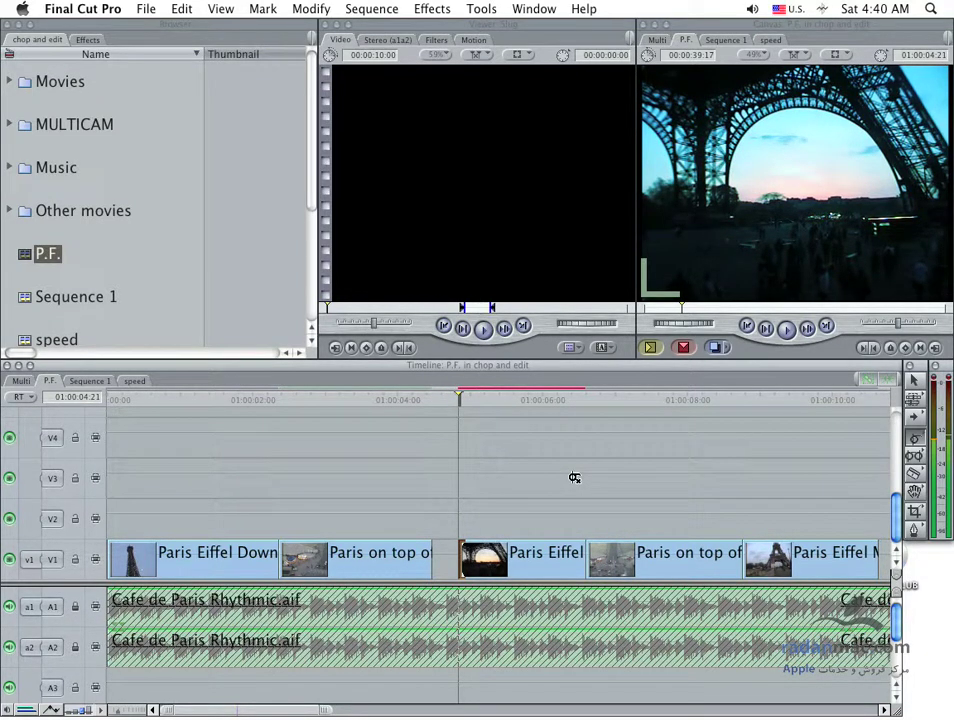
pyautogui.press('[')
pyautogui.press('[')
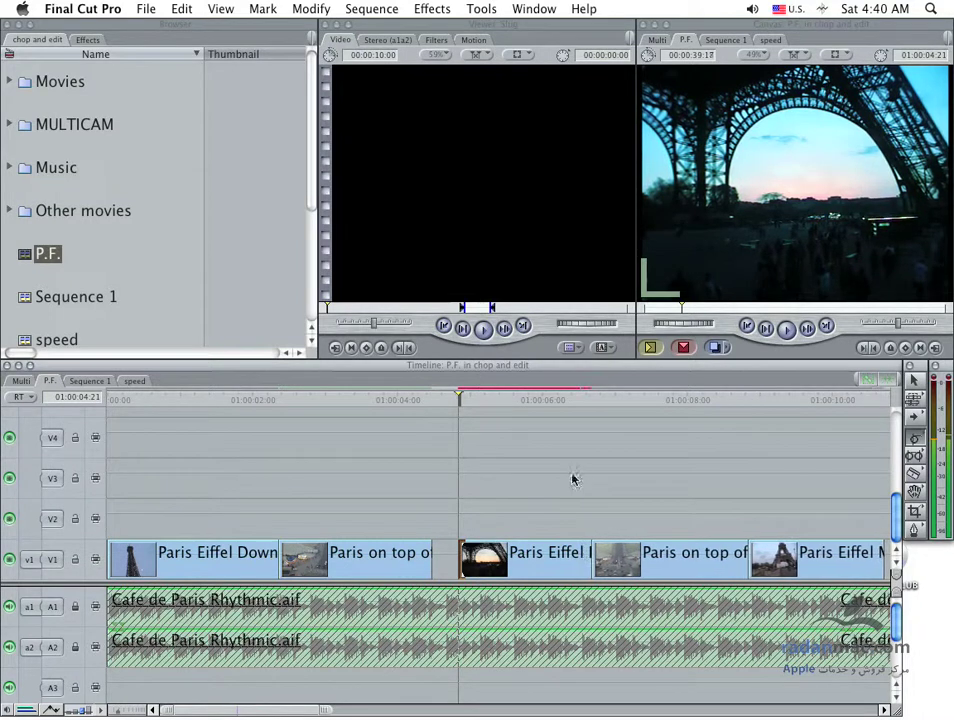
pyautogui.press('[')
pyautogui.press('[')
pyautogui.press('[')
pyautogui.press('[')
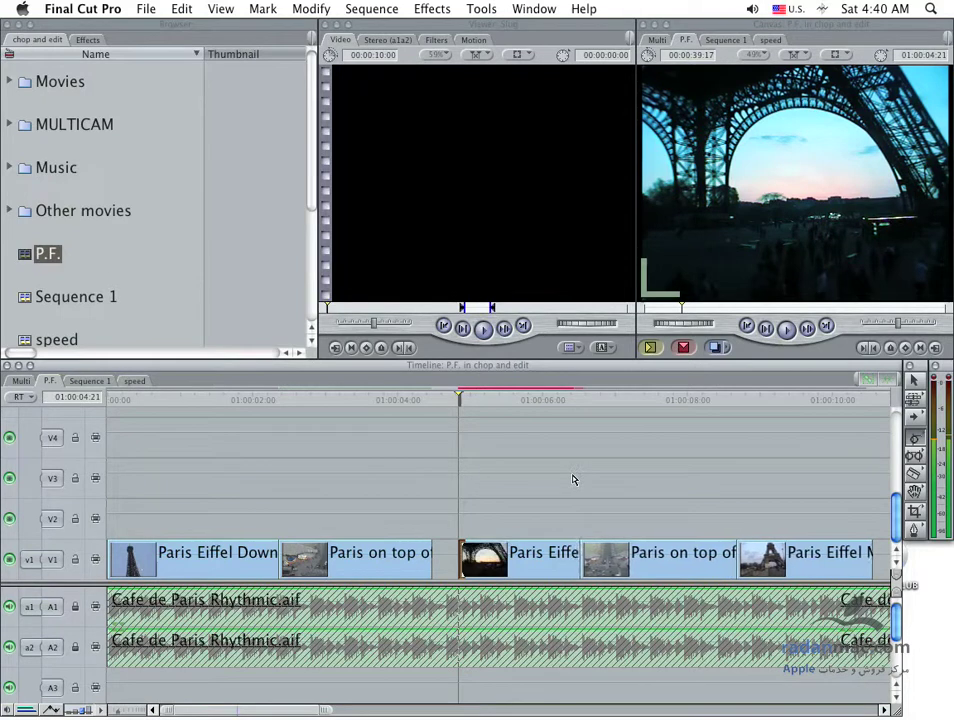
pyautogui.press(']')
pyautogui.press(']')
pyautogui.press(']')
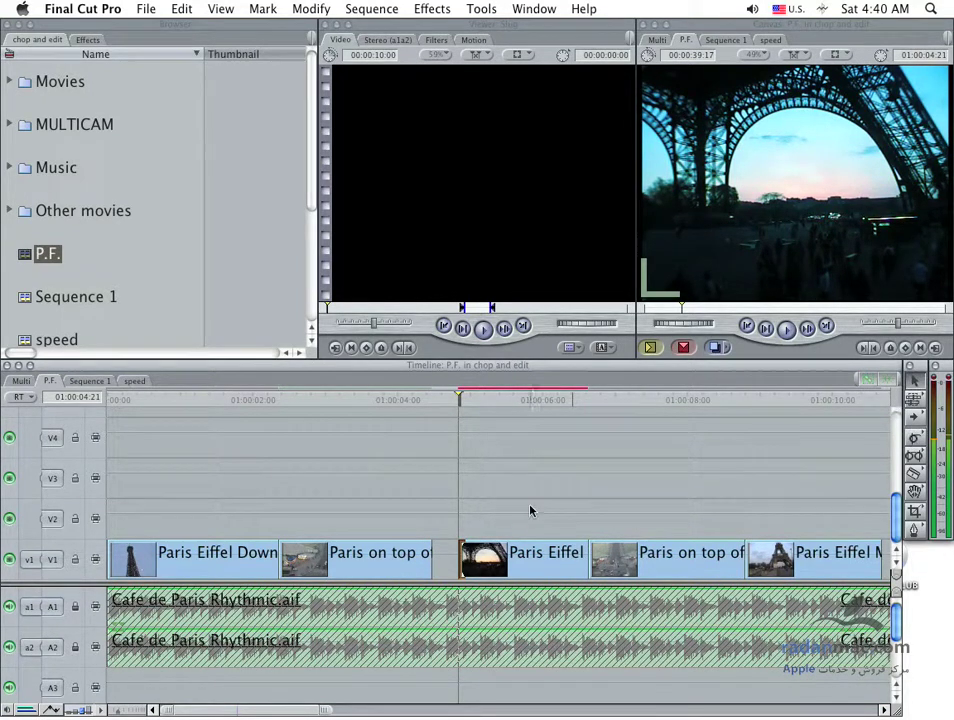
# Step: Bring up the V1 gap's shortcut menu twice and dismiss it without choosing anything
pyautogui.rightClick(447, 559)
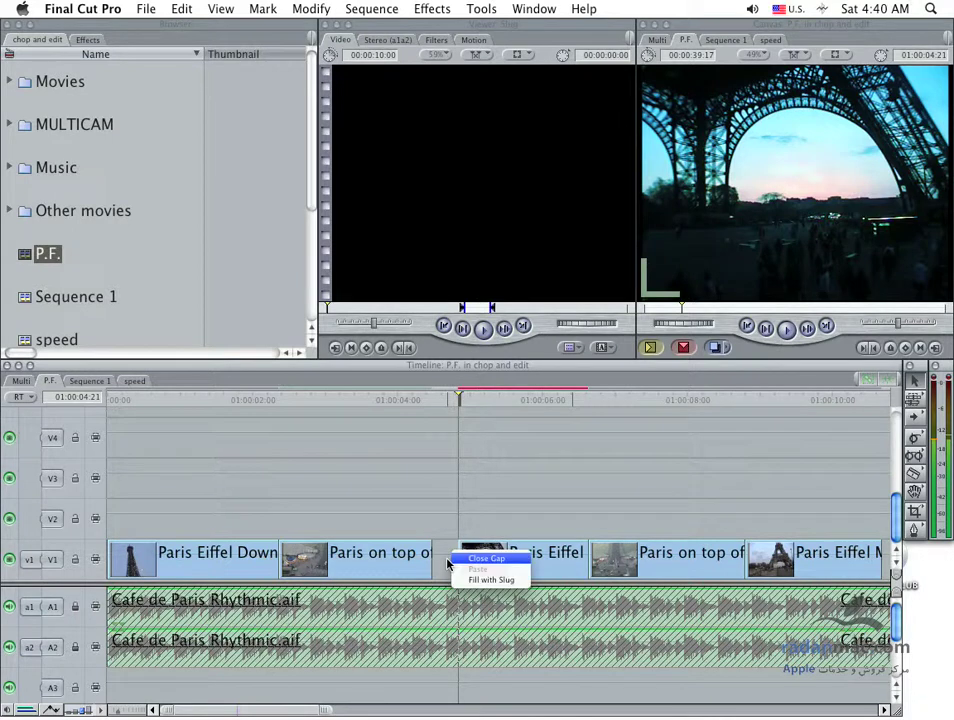
pyautogui.click(449, 563)
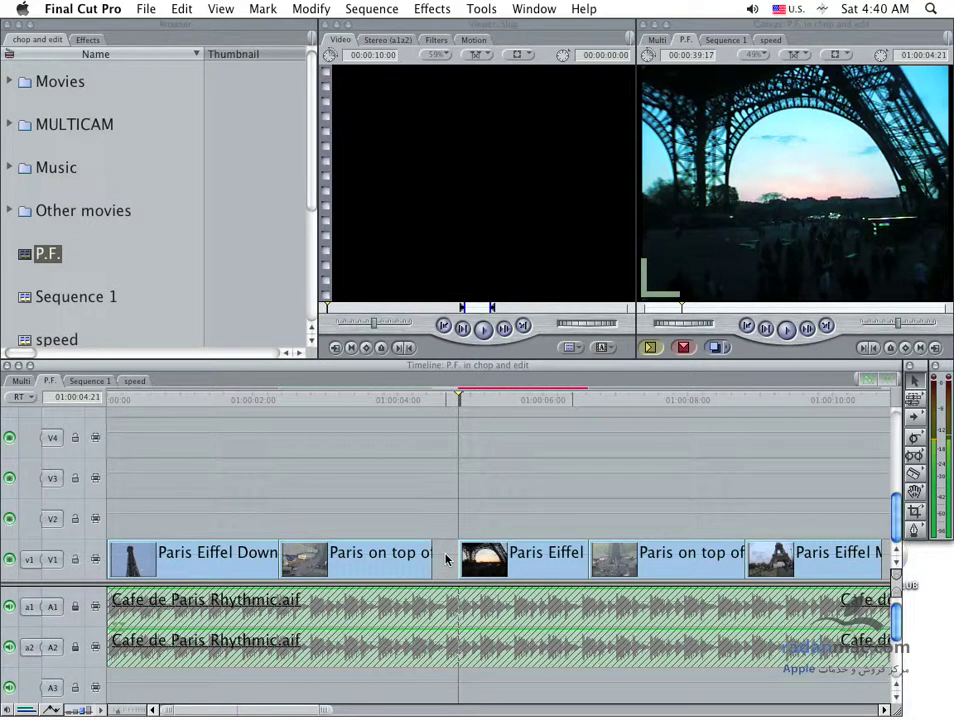
pyautogui.rightClick(447, 559)
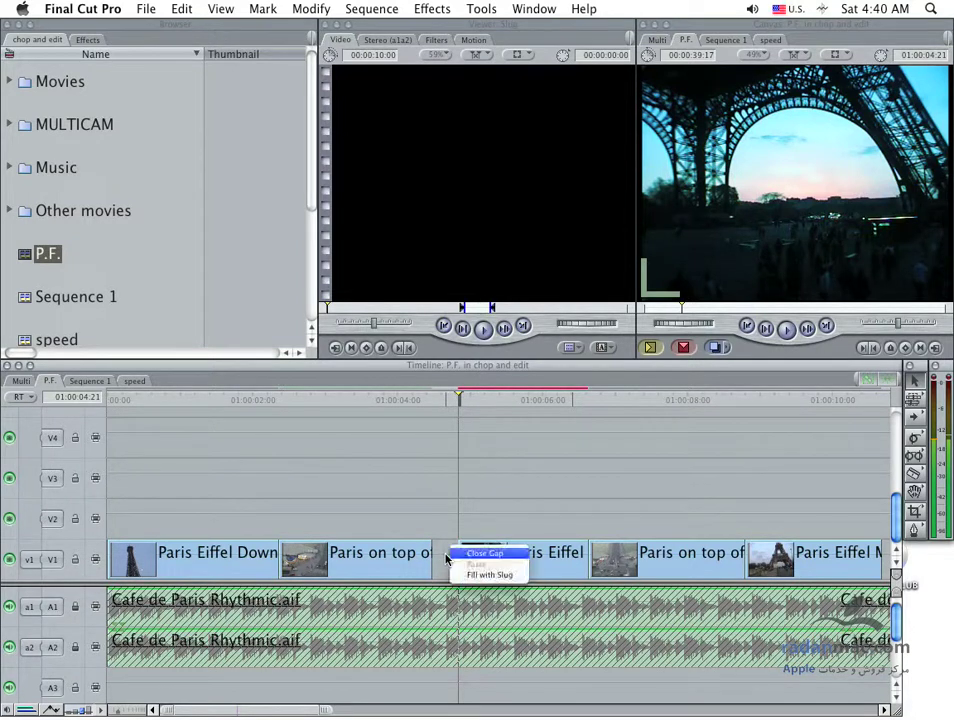
pyautogui.click(447, 400)
# Step: Park the playhead inside the V1 gap and apply Sequence > Close Gap, joining the clips at 01:00:04:12
pyautogui.click(445, 401)
pyautogui.press('Down')
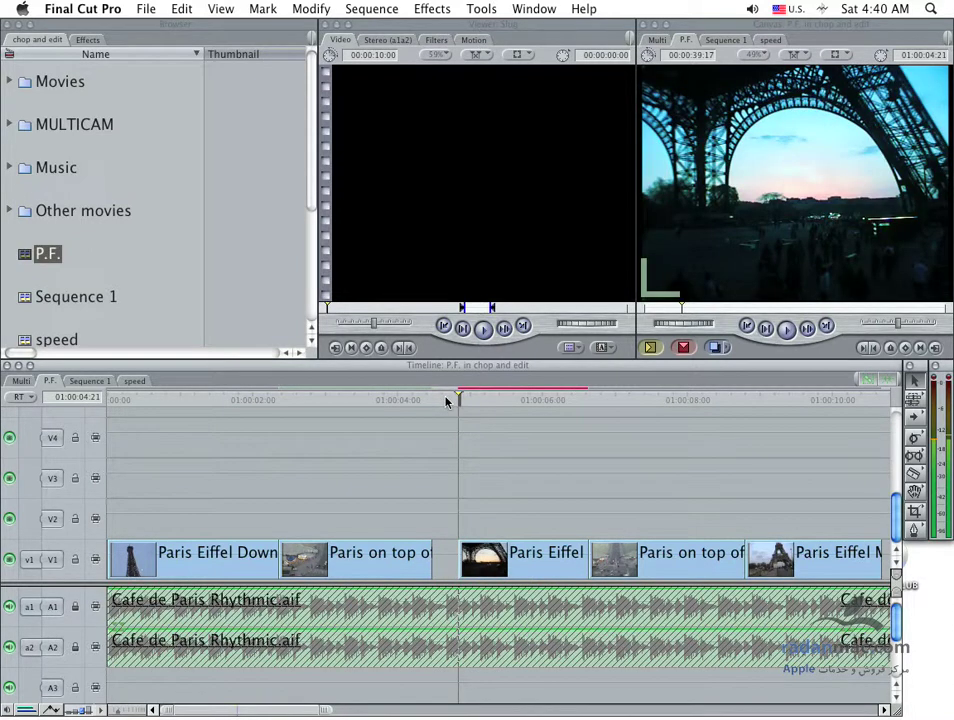
pyautogui.press('Left')
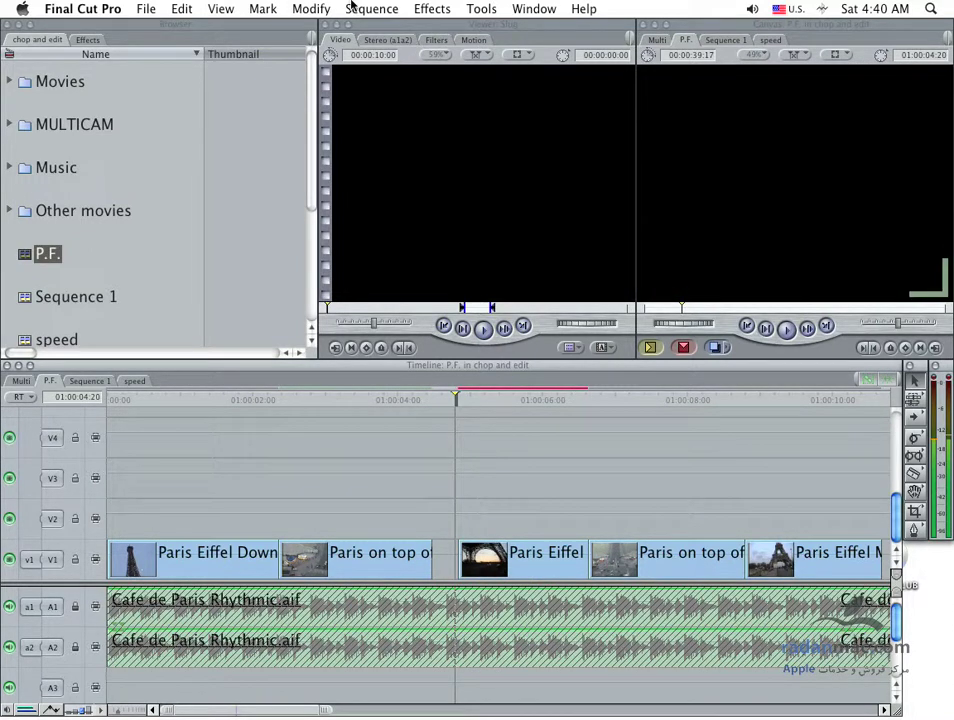
pyautogui.click(351, 8)
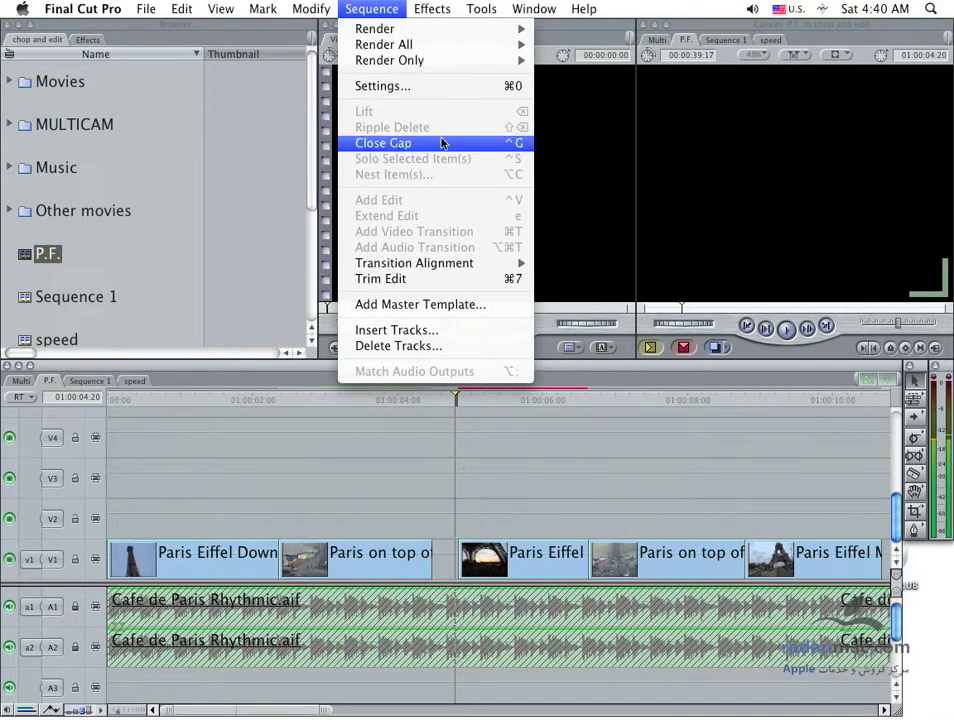
pyautogui.click(510, 145)
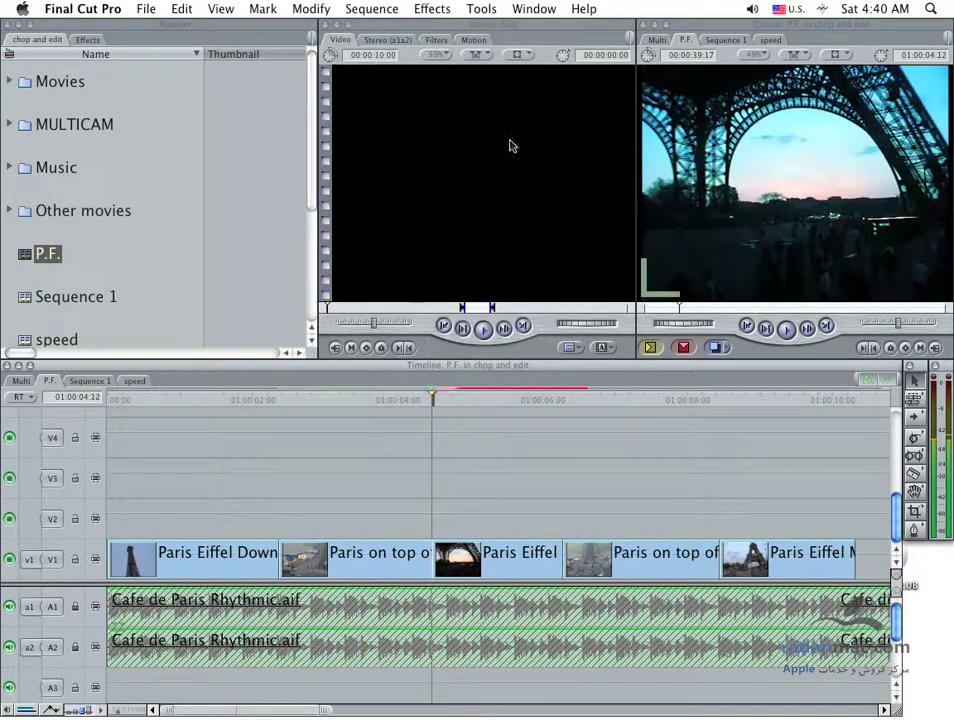
# Step: Scroll right and close the V1 gap before IMG_0097.JPG from its shortcut menu
pyautogui.hscroll(3, 484, 549)
pyautogui.hscroll(5, 484, 549)
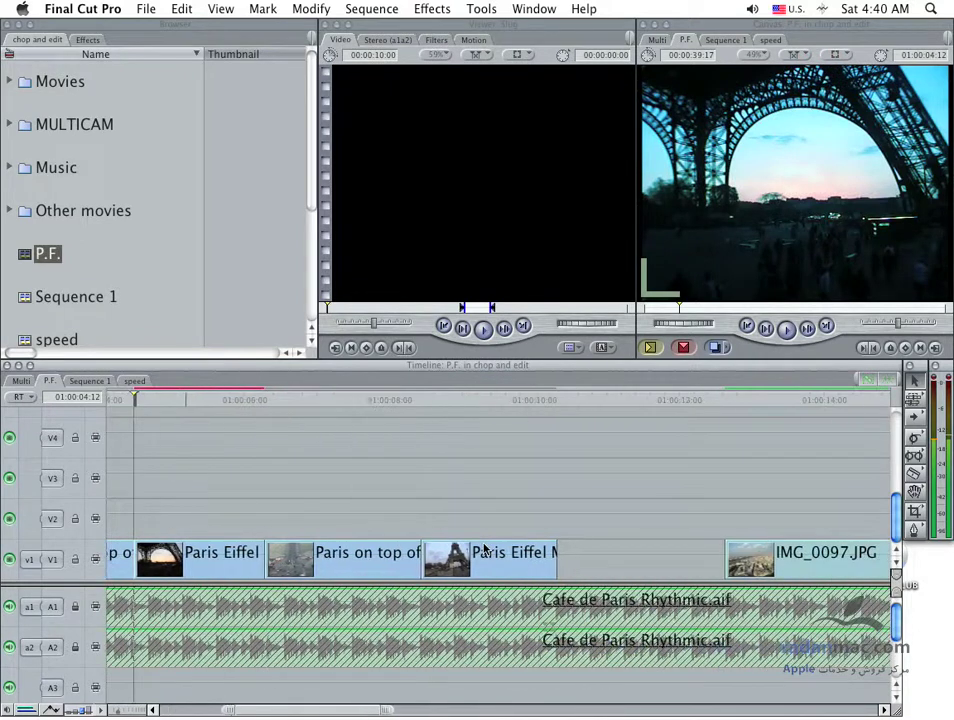
pyautogui.hscroll(4, 520, 555)
pyautogui.rightClick(553, 556)
pyautogui.click(557, 553)
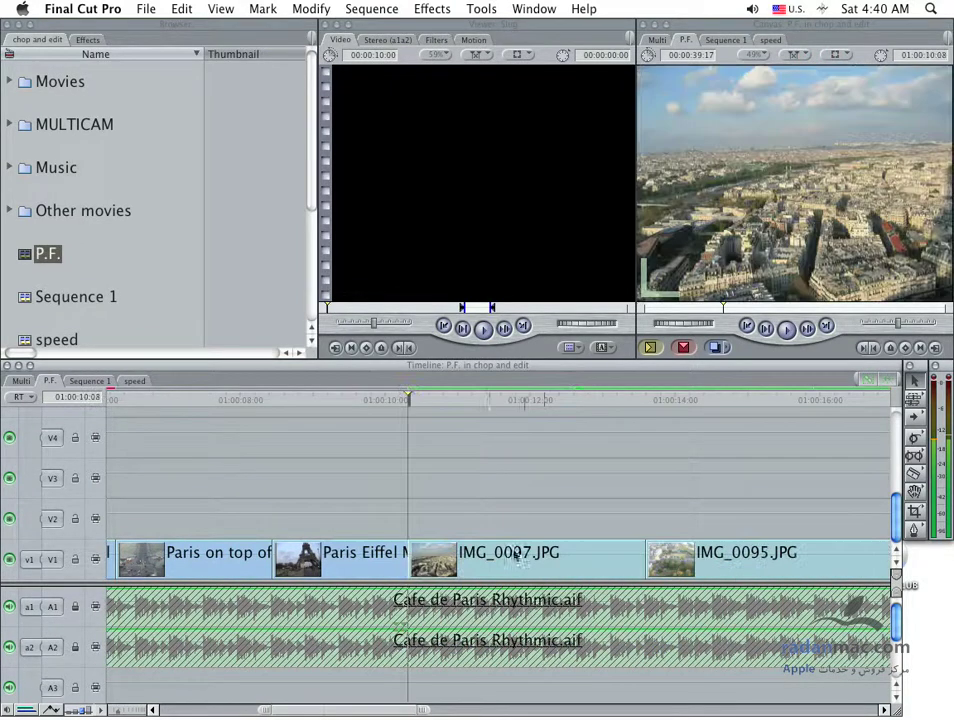
# Step: Scroll past the IMG_0097, IMG_0095 and IMG_0100 stills and back to the sequence start
pyautogui.hscroll(4, 484, 547)
pyautogui.hscroll(5, 484, 547)
pyautogui.hscroll(7, 484, 547)
pyautogui.hscroll(-3, 484, 547)
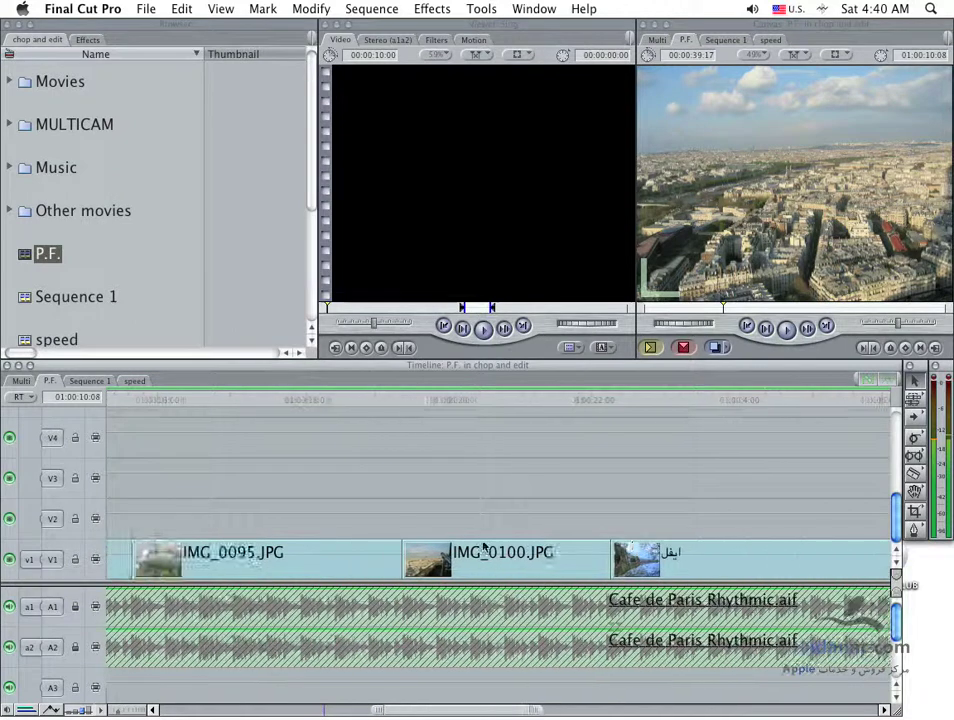
pyautogui.hscroll(7, 484, 547)
pyautogui.scroll(3, 484, 547)
pyautogui.hscroll(-2, 484, 547)
pyautogui.hscroll(-2, 484, 546)
pyautogui.hscroll(-3, 483, 546)
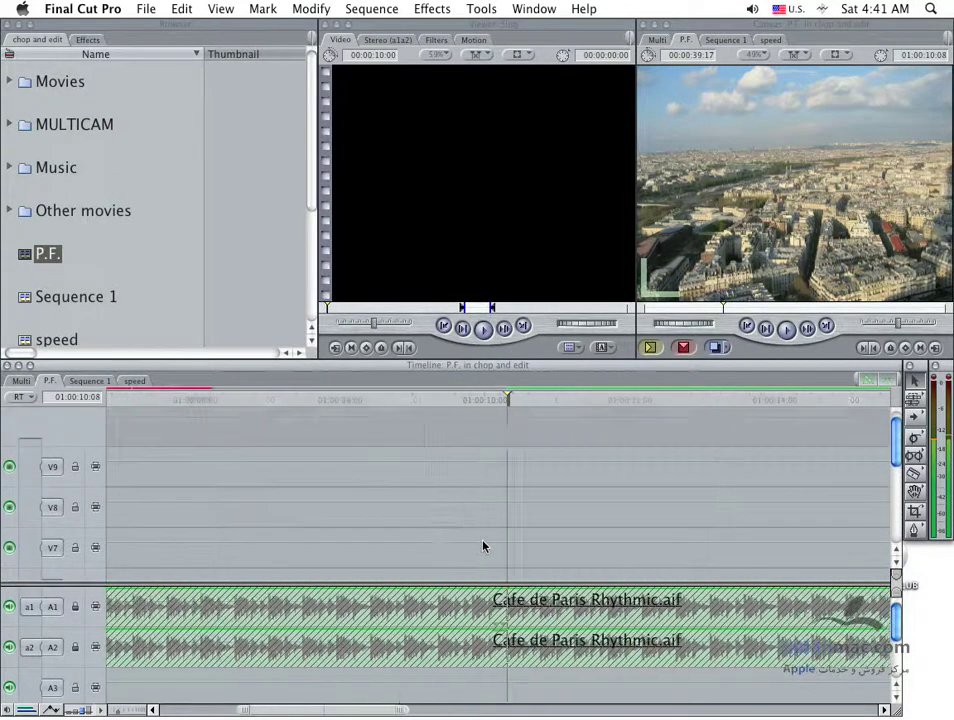
pyautogui.hscroll(-1, 483, 546)
pyautogui.hscroll(-3, 483, 546)
pyautogui.hscroll(-2, 483, 546)
pyautogui.scroll(-2, 484, 547)
pyautogui.scroll(-3, 484, 547)
pyautogui.hscroll(-2, 484, 547)
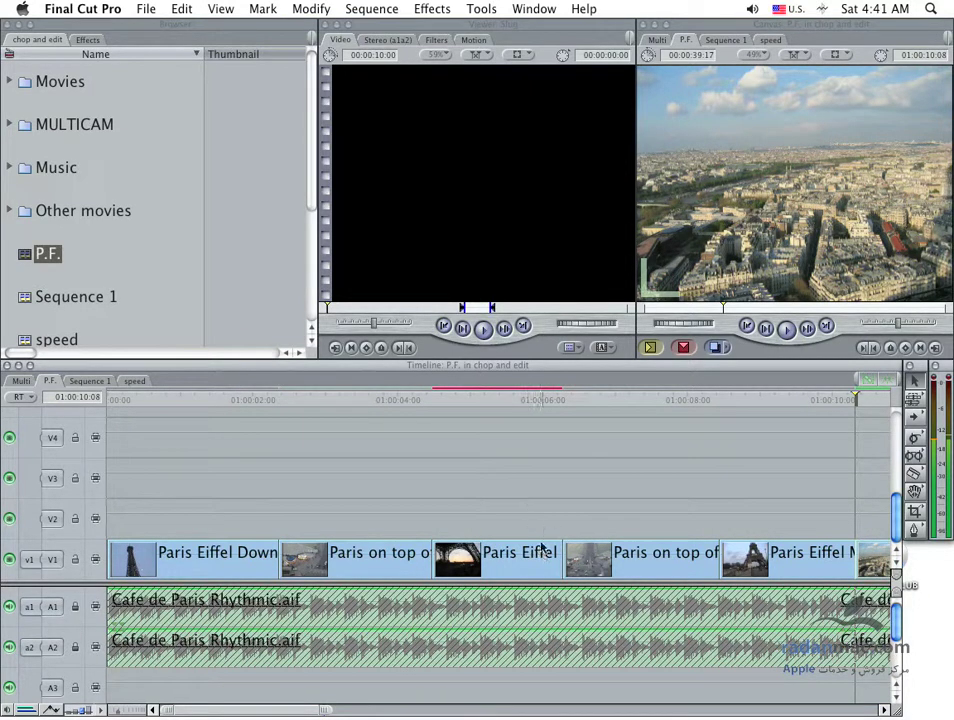
# Step: Move Paris Eiffel up to V2 and slide the later V1 clips 18 frames left, leaving the gap
pyautogui.moveTo(540, 549); pyautogui.dragTo(488, 518)
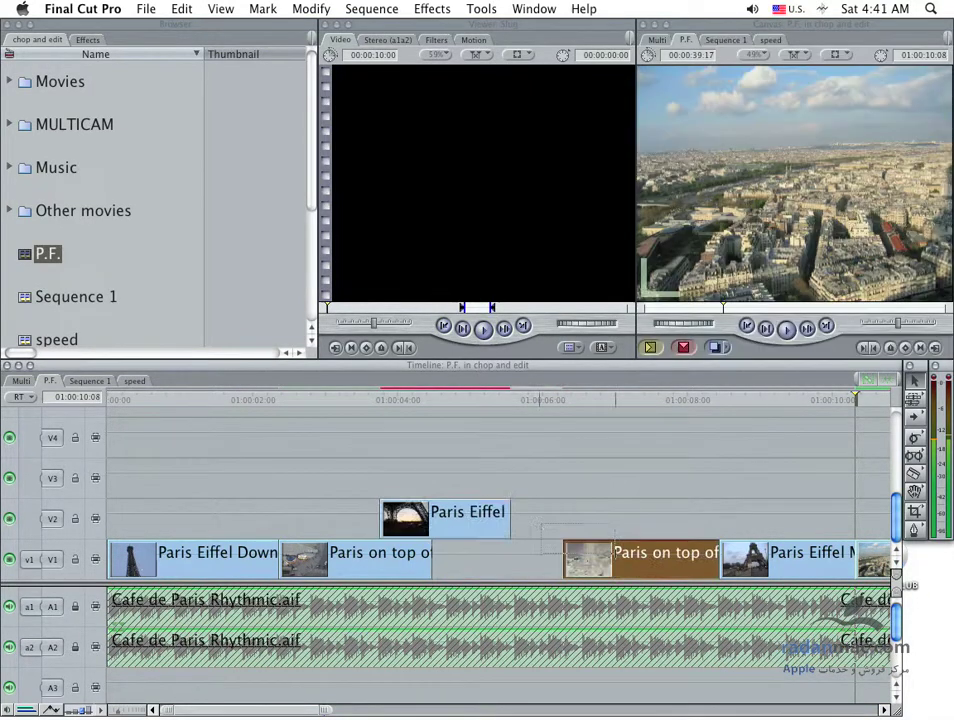
pyautogui.click(550, 549)
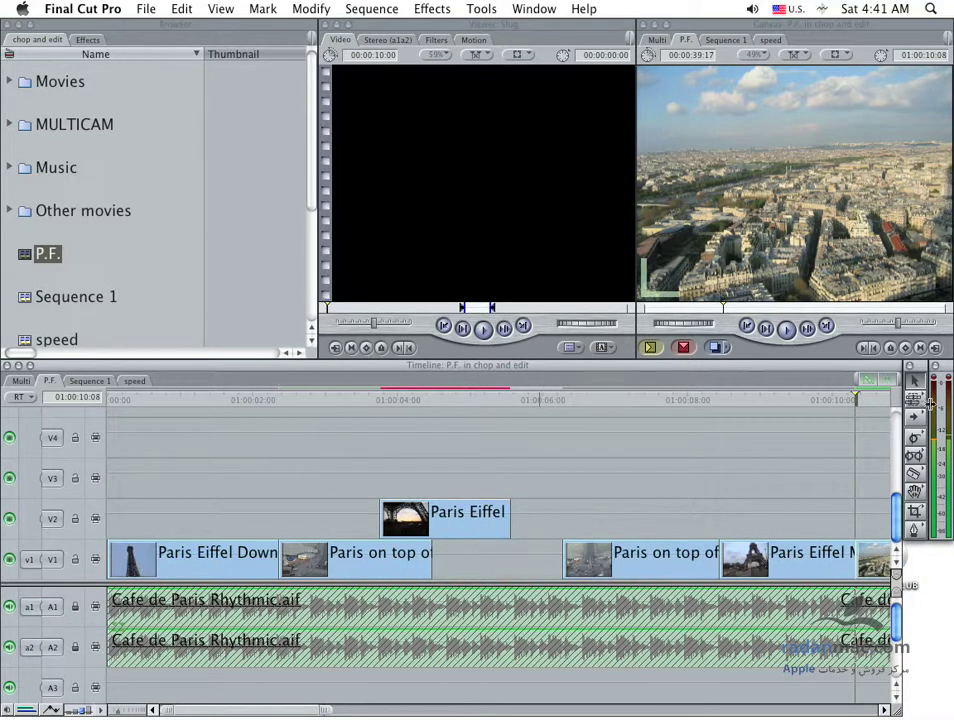
pyautogui.moveTo(660, 571); pyautogui.dragTo(535, 562)
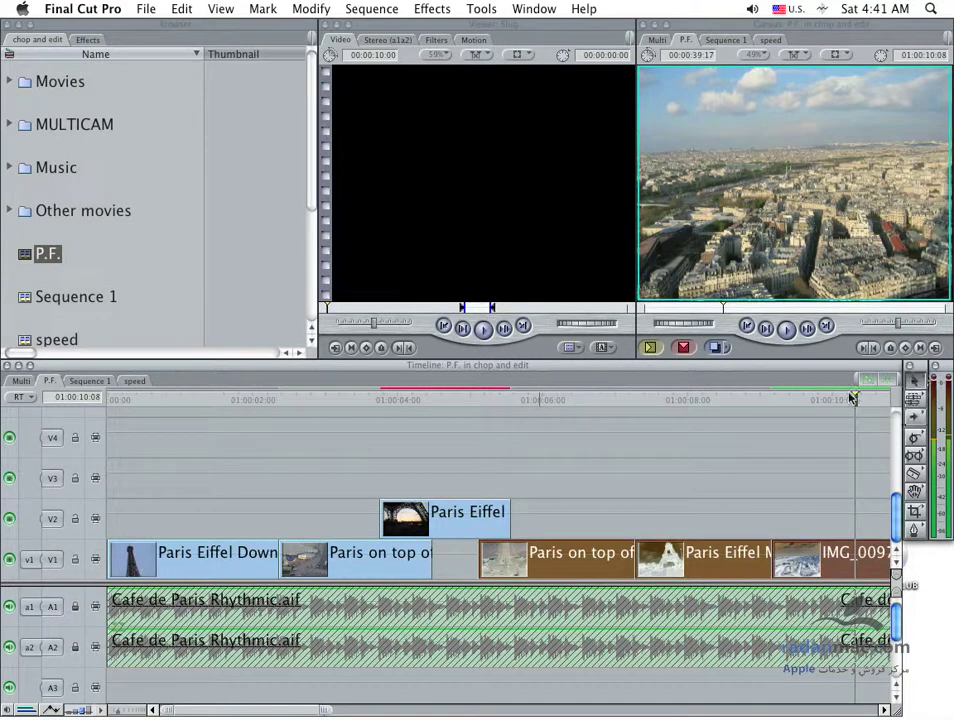
pyautogui.click(440, 560)
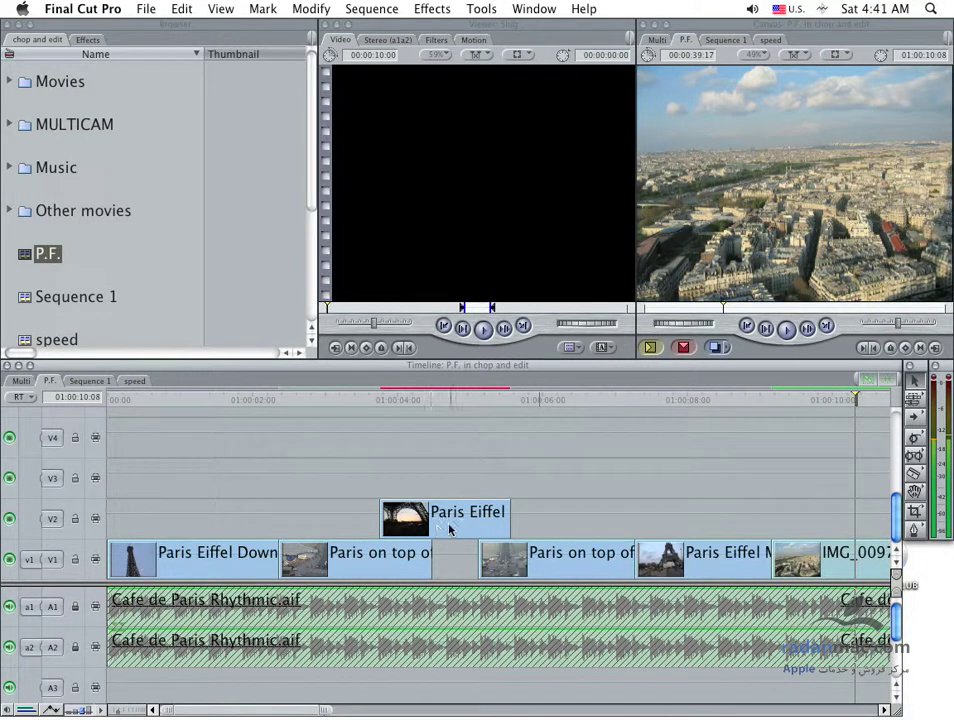
pyautogui.rightClick(453, 550)
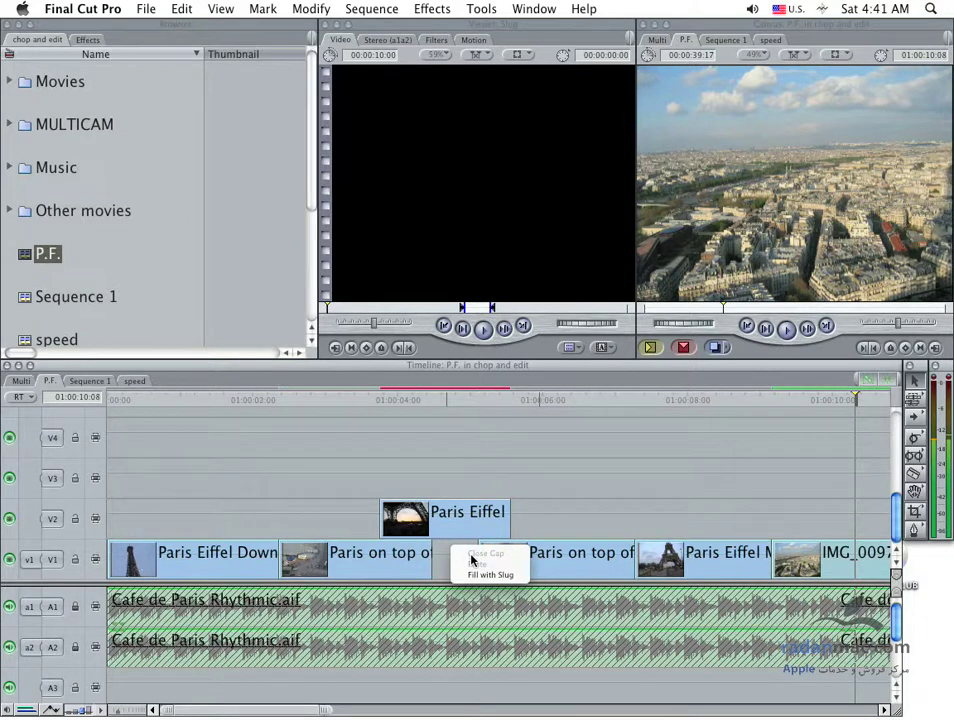
pyautogui.click(471, 561)
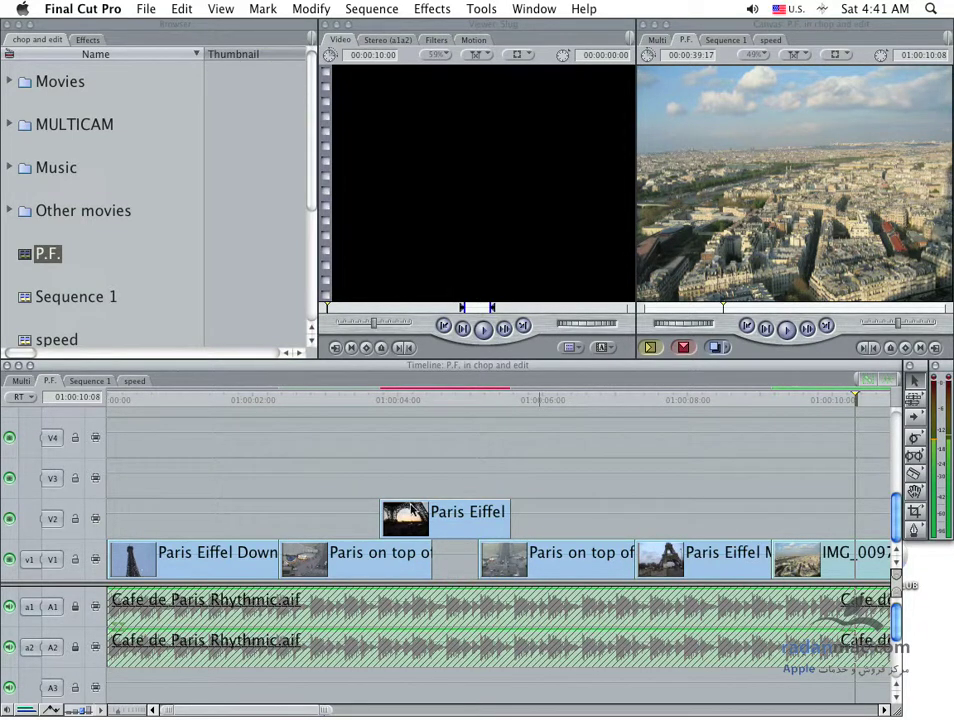
# Step: Undo to return Paris Eiffel to V1, then play from the Eiffel arch shot
pyautogui.press('super+z')
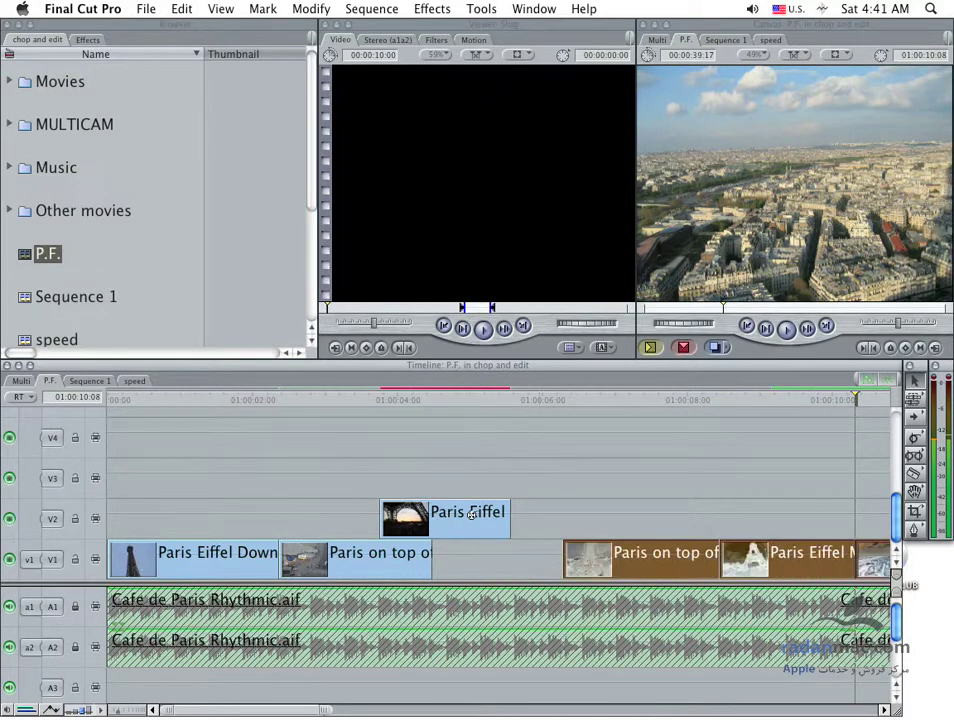
pyautogui.press('super+s')
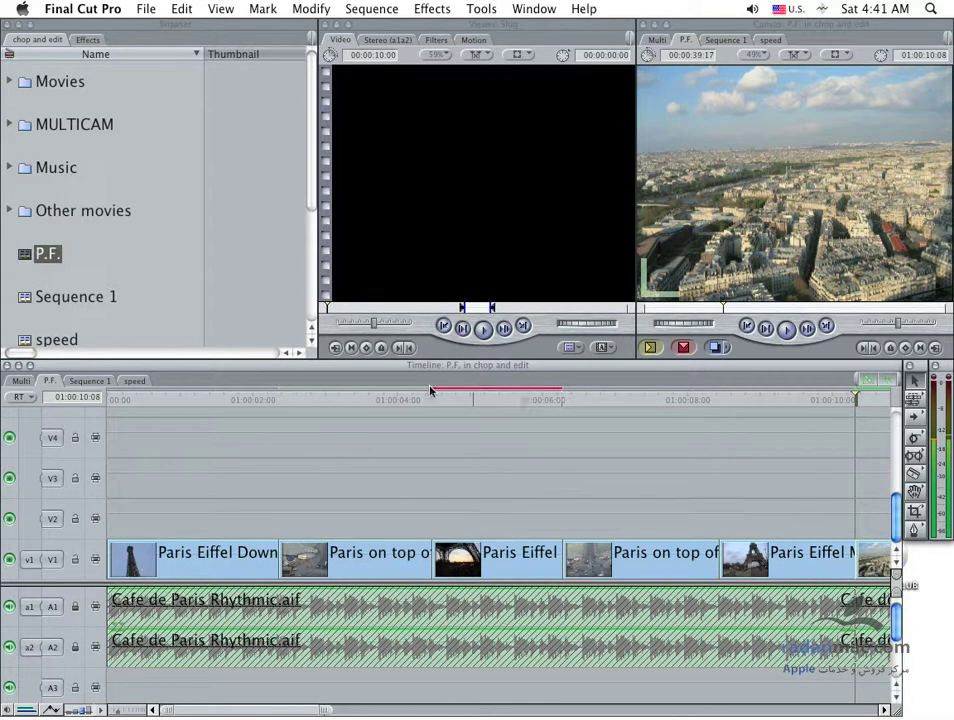
pyautogui.moveTo(419, 398); pyautogui.dragTo(413, 402)
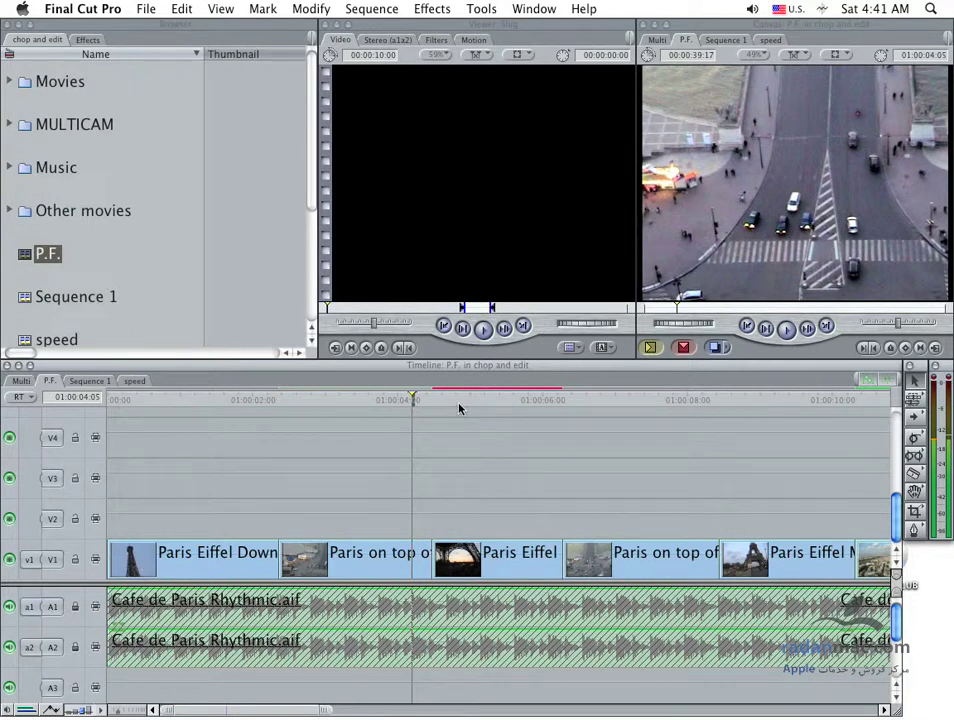
pyautogui.click(441, 399)
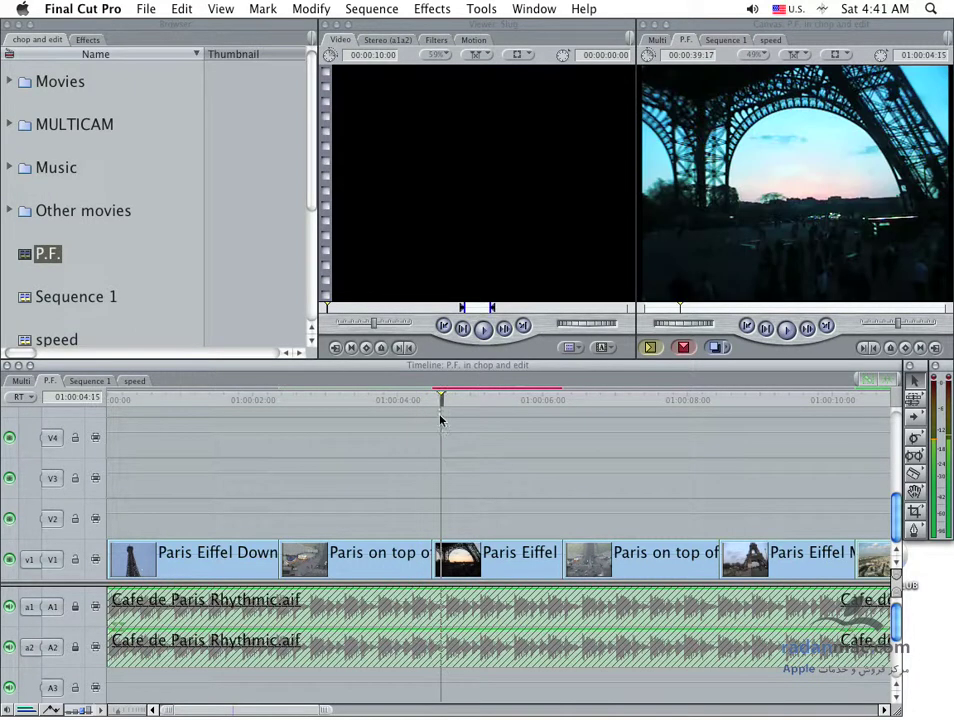
pyautogui.press('space')
pyautogui.press('space')
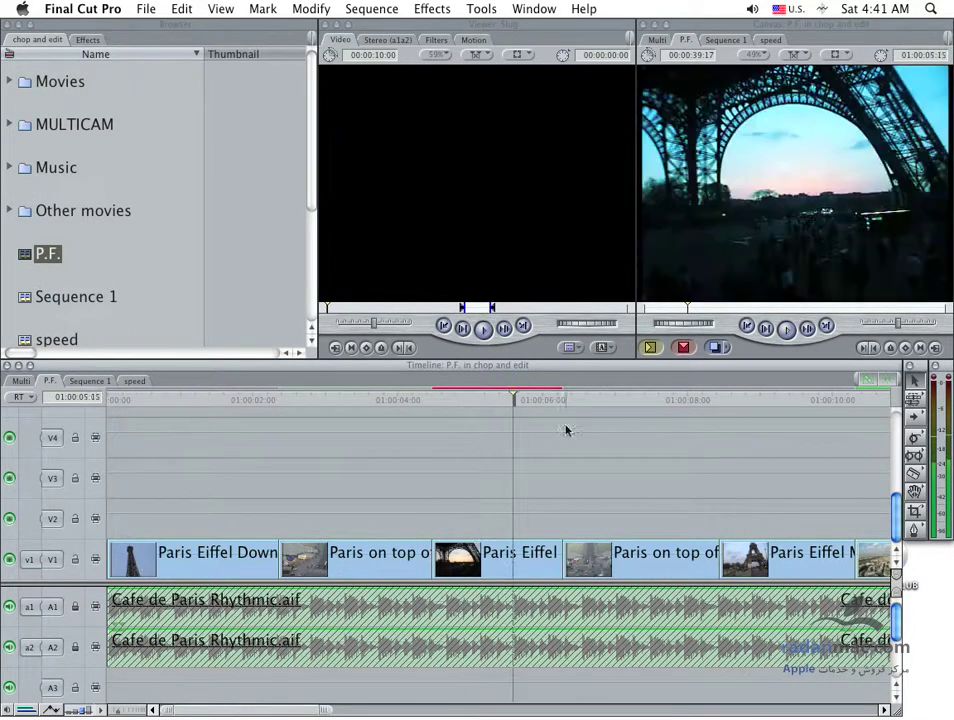
# Step: Inspect the Paris Eiffel clip's Filters, toggling Color Balance off and on, and replay around the cut
pyautogui.doubleClick(491, 565)
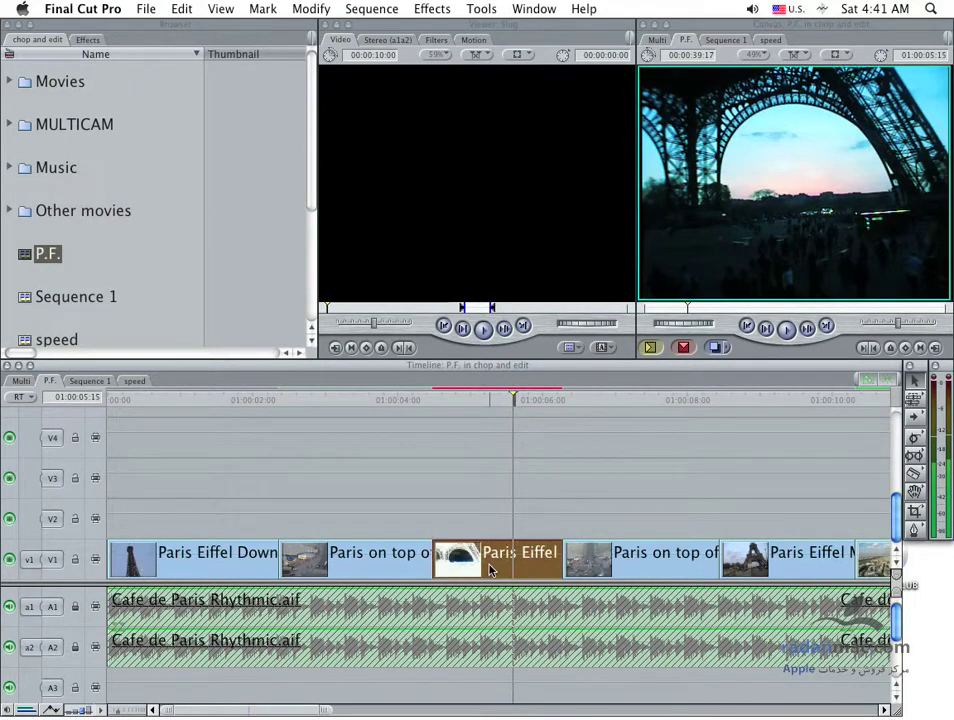
pyautogui.click(373, 40)
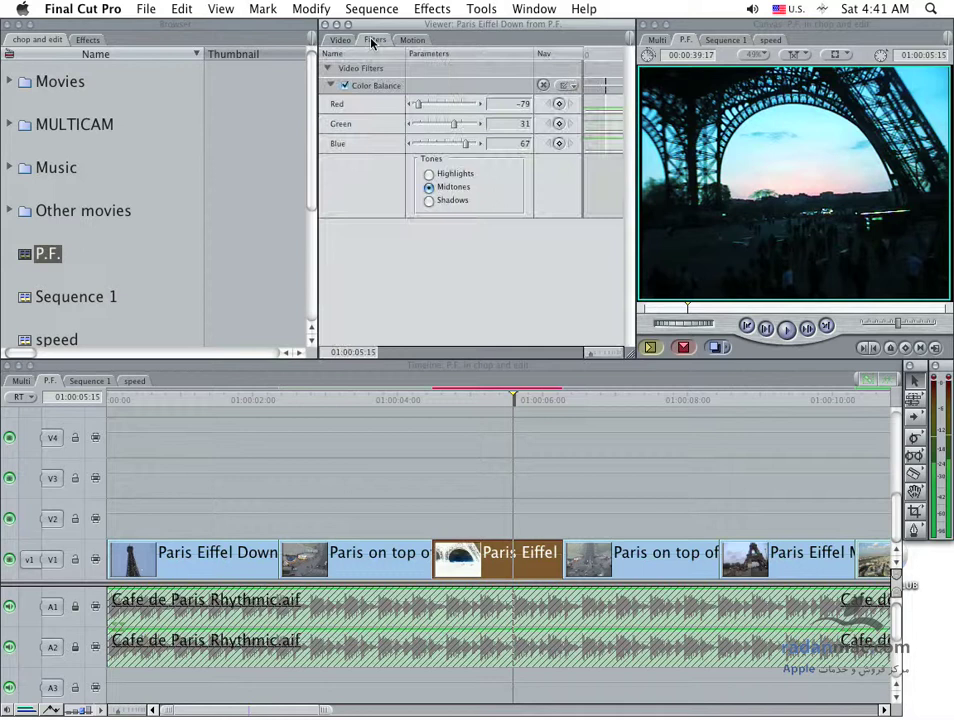
pyautogui.click(346, 86)
pyautogui.click(346, 86)
pyautogui.click(424, 398)
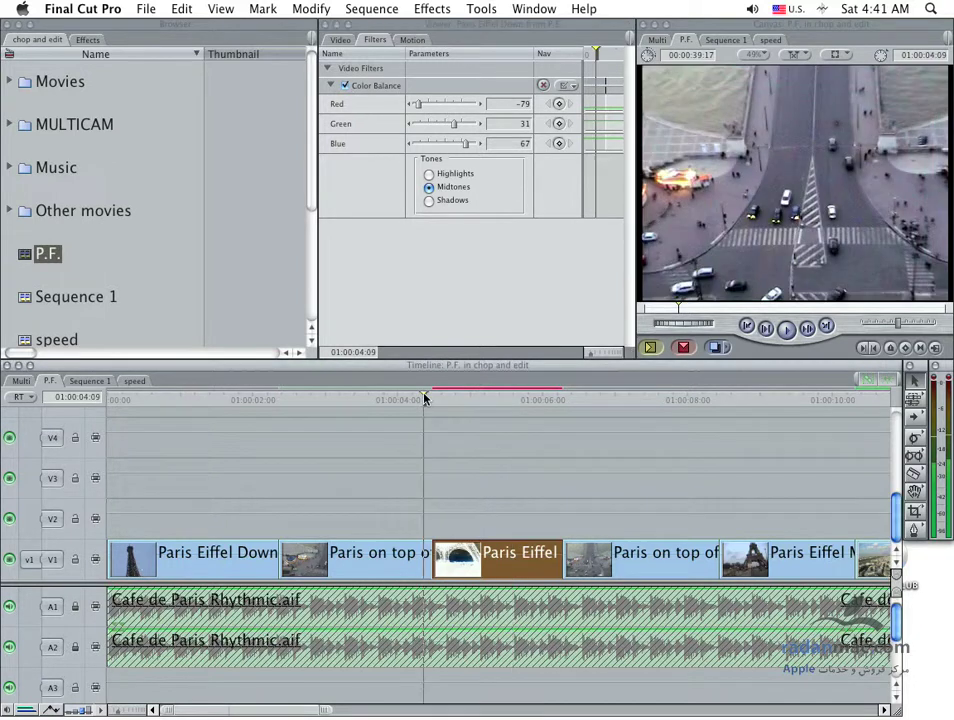
pyautogui.press('space')
pyautogui.press('space')
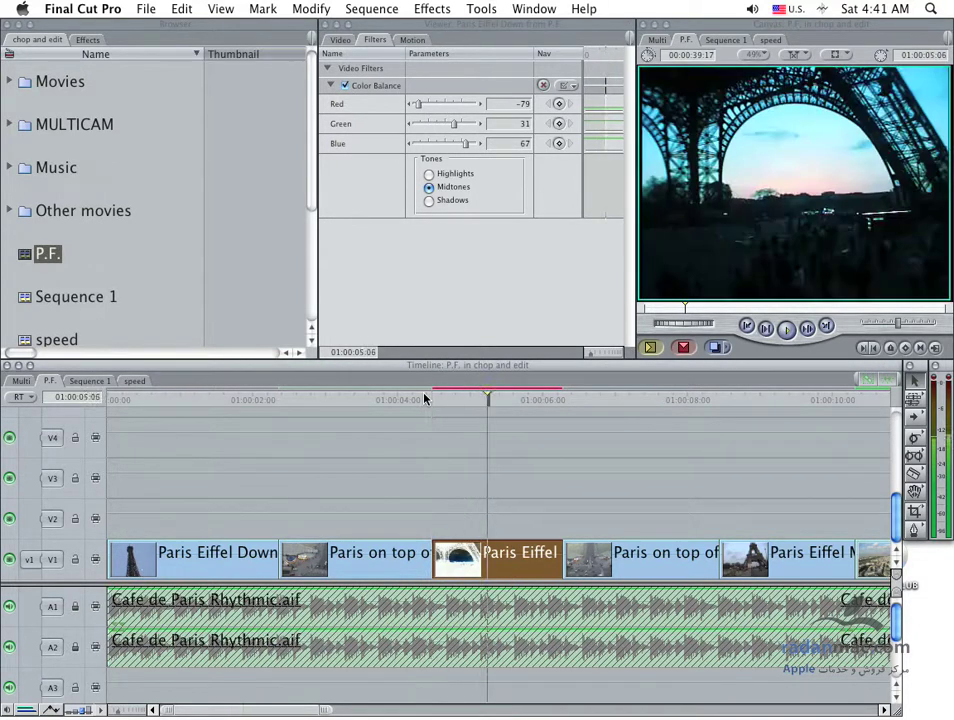
pyautogui.moveTo(449, 398); pyautogui.dragTo(496, 404)
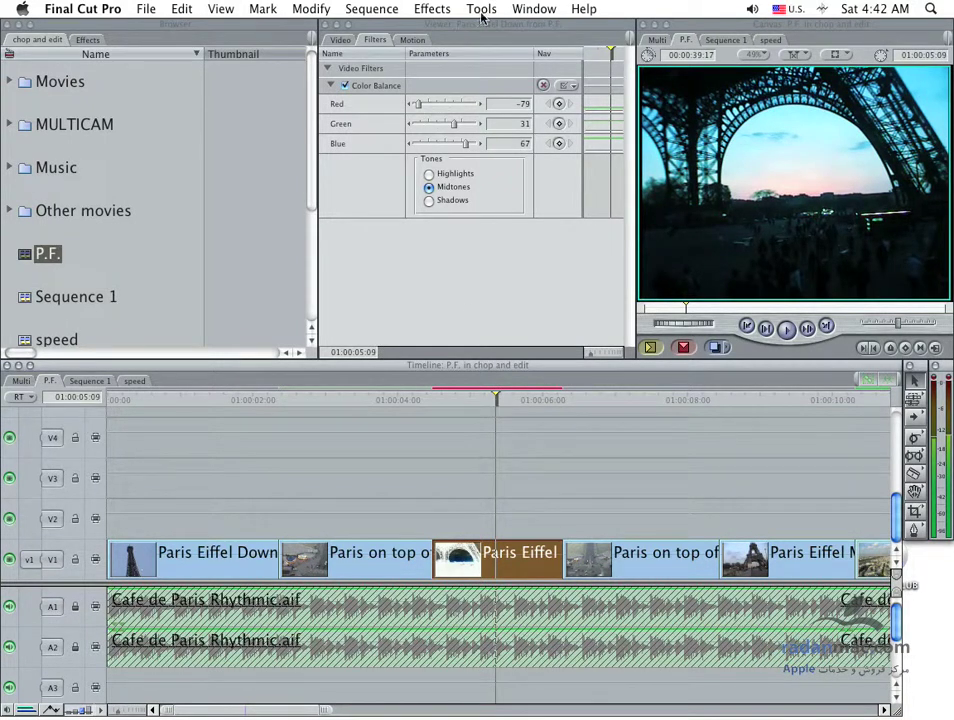
# Step: Choose Tools > QuickView to loop a 4-second preview around the Eiffel arch shot
pyautogui.click(481, 9)
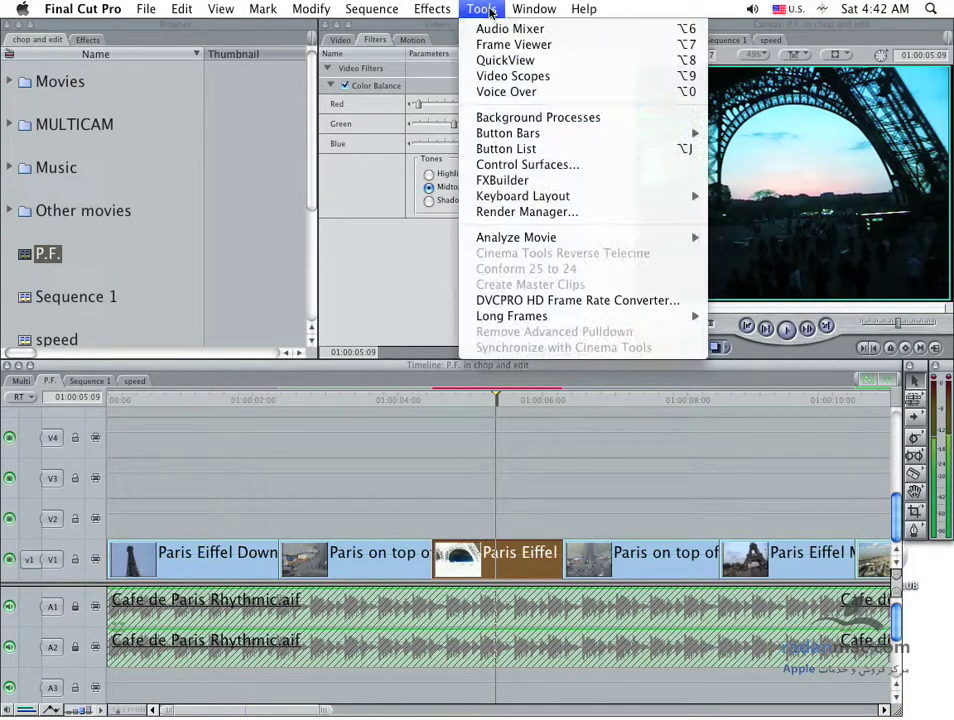
pyautogui.click(515, 60)
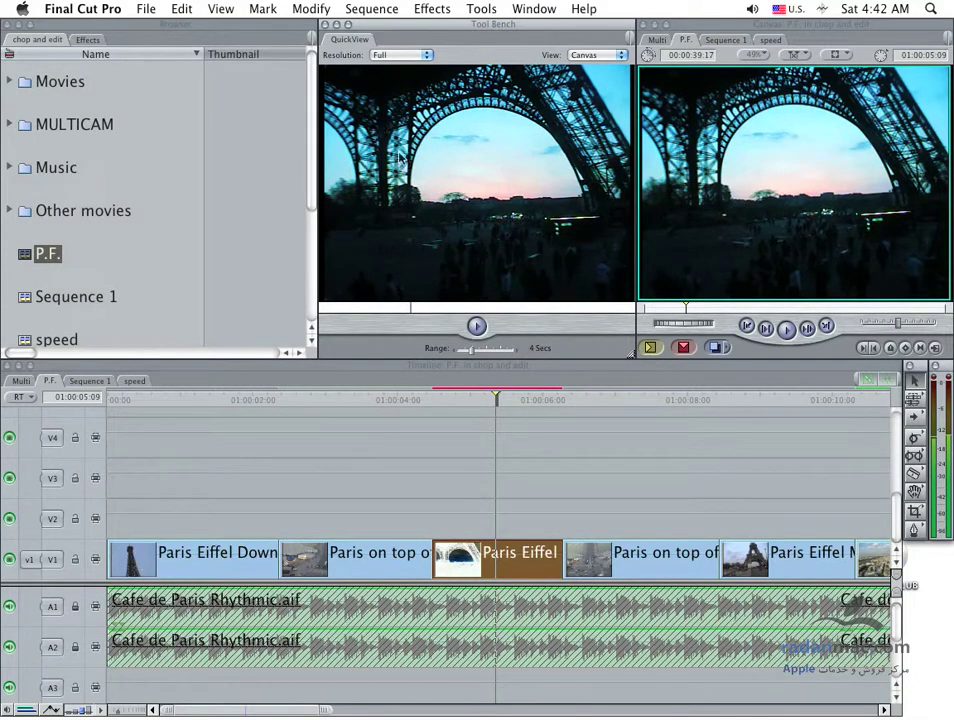
# Step: Scrub the playhead to the street-crossing shot at about 01:00:04:11
pyautogui.click(430, 405)
pyautogui.click(419, 445)
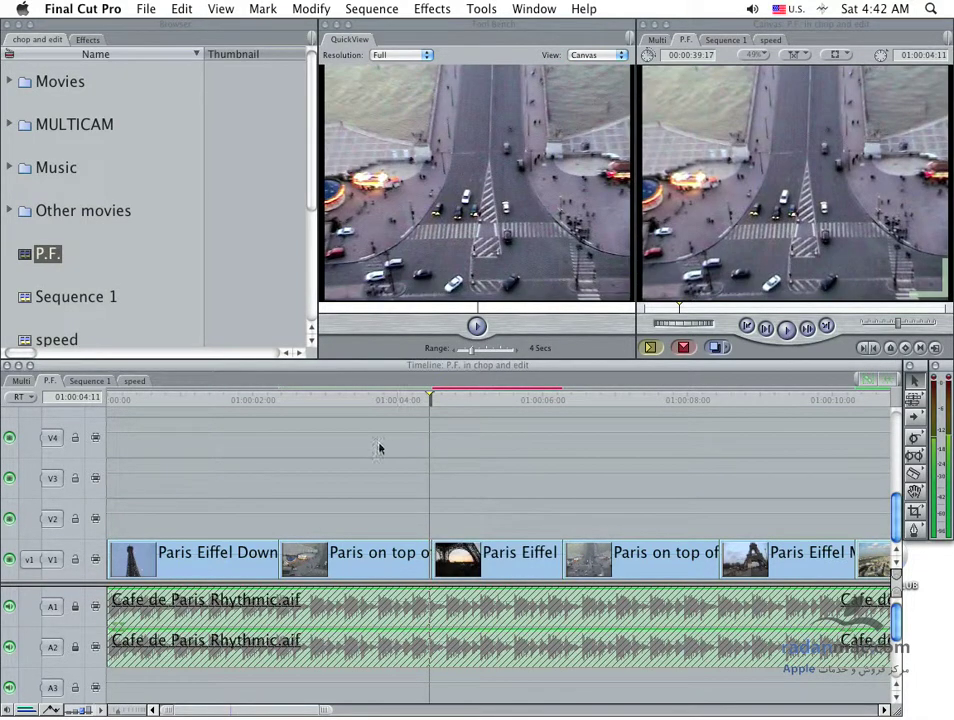
pyautogui.moveTo(460, 398); pyautogui.dragTo(381, 398)
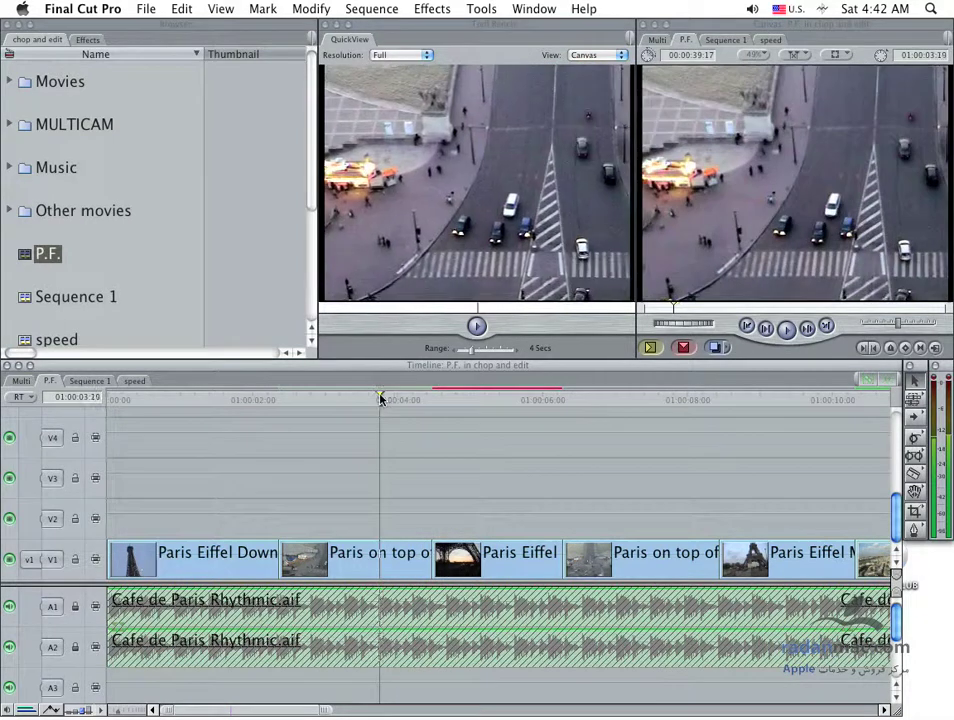
# Step: Marquee-select every V1 clip after Paris Eiffel Down, leaving that opening clip unselected
pyautogui.click(510, 565)
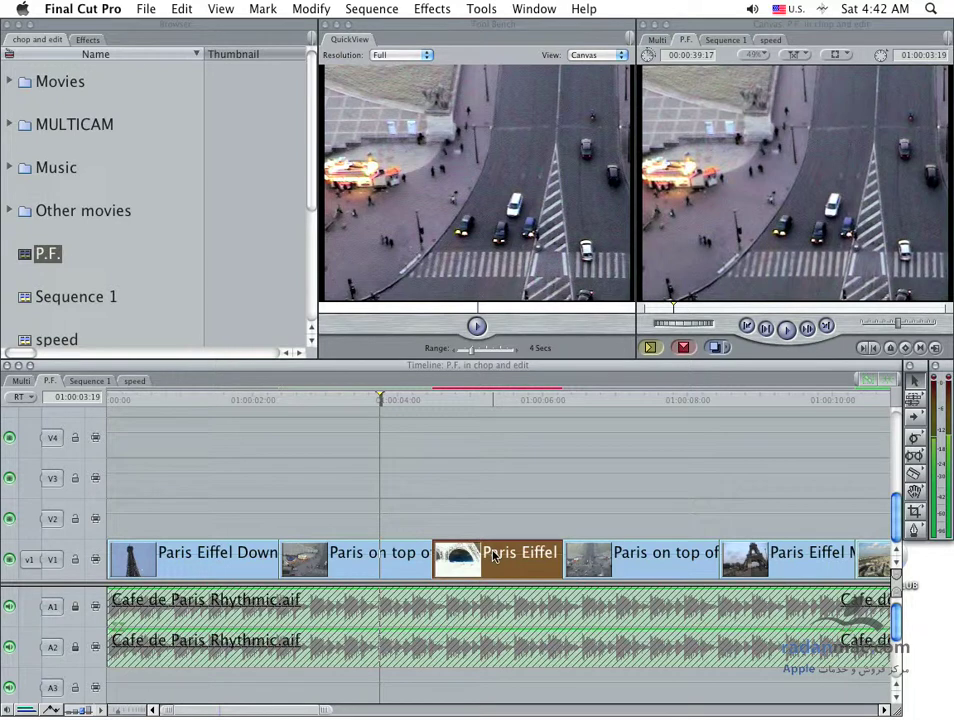
pyautogui.moveTo(493, 556); pyautogui.dragTo(493, 415)
pyautogui.moveTo(400, 522); pyautogui.dragTo(782, 556)
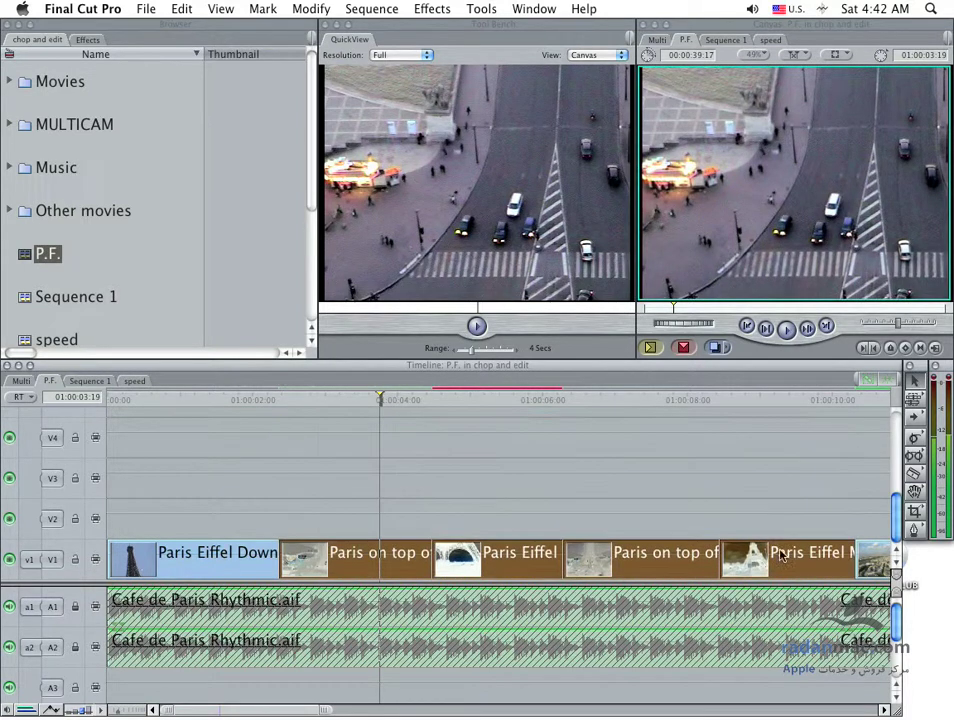
pyautogui.moveTo(504, 552); pyautogui.dragTo(358, 513)
pyautogui.moveTo(622, 555); pyautogui.dragTo(387, 468)
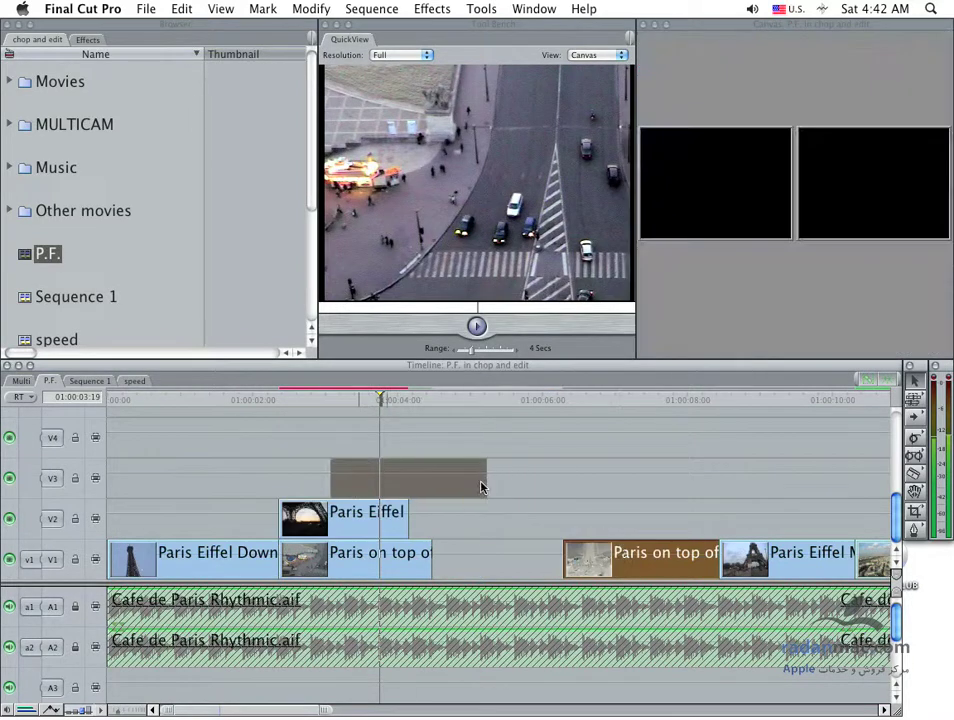
pyautogui.moveTo(790, 552); pyautogui.dragTo(500, 437)
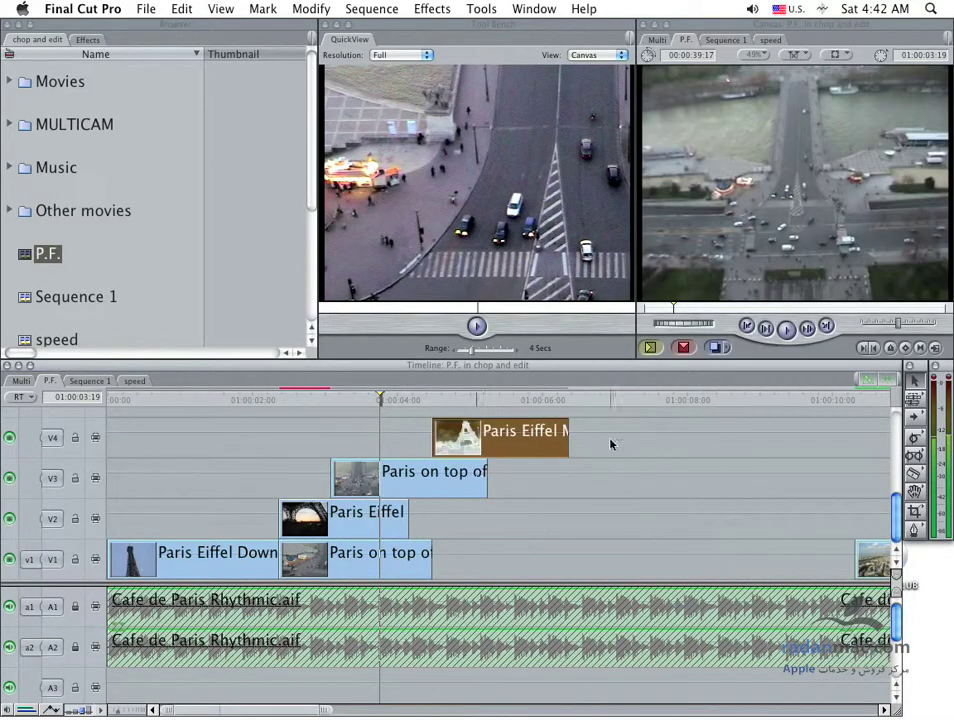
pyautogui.moveTo(611, 444); pyautogui.dragTo(360, 551)
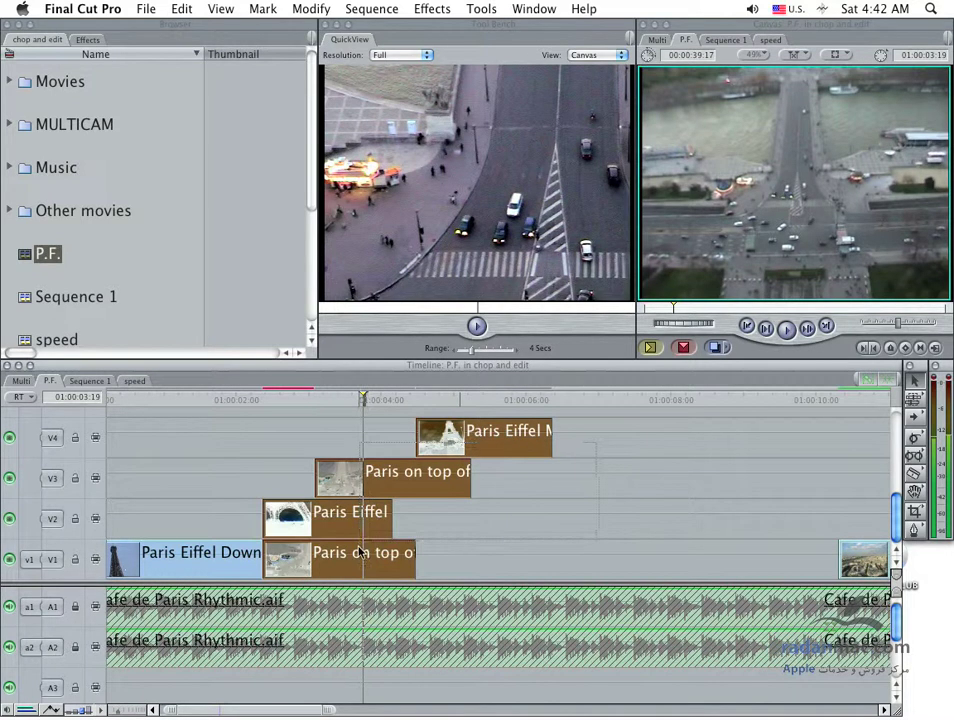
pyautogui.hotkey('alt', 'Up')
pyautogui.hotkey('alt', 'Down')
pyautogui.hotkey('alt', 'Up')
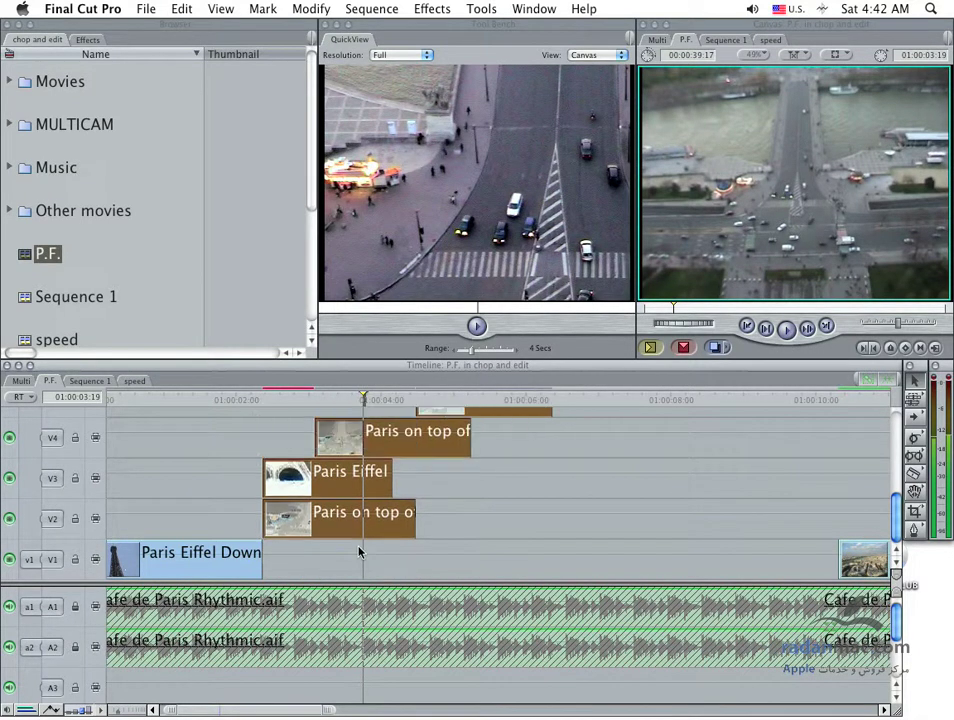
pyautogui.hotkey('alt', 'Down')
pyautogui.hotkey('alt', 'Down')
pyautogui.hotkey('alt', 'Down')
pyautogui.click(381, 481)
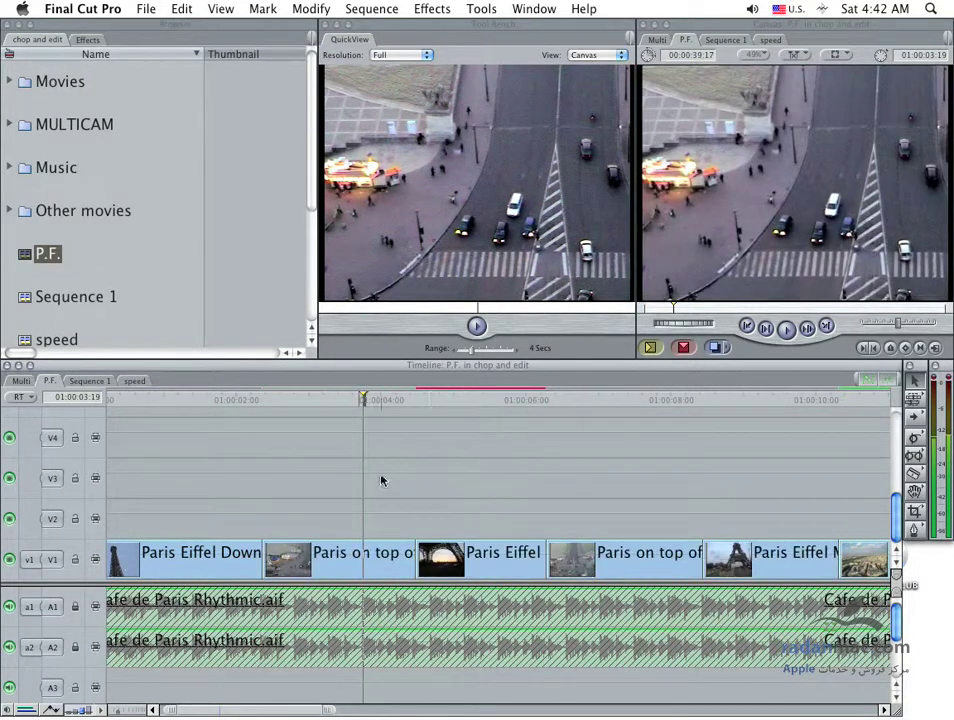
pyautogui.click(489, 569)
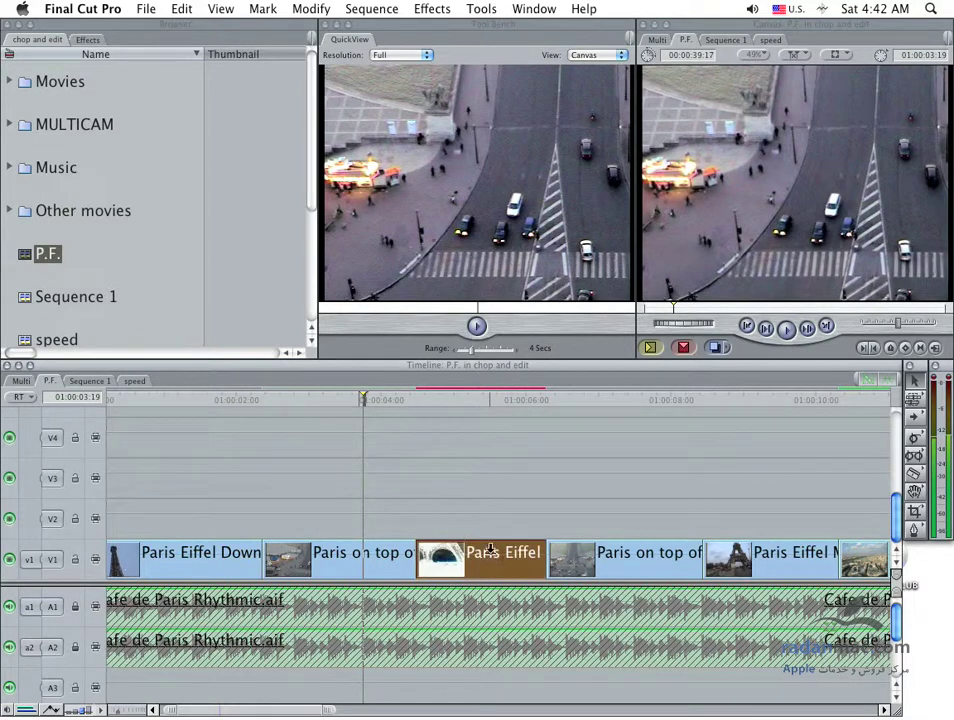
pyautogui.moveTo(489, 565); pyautogui.dragTo(606, 443)
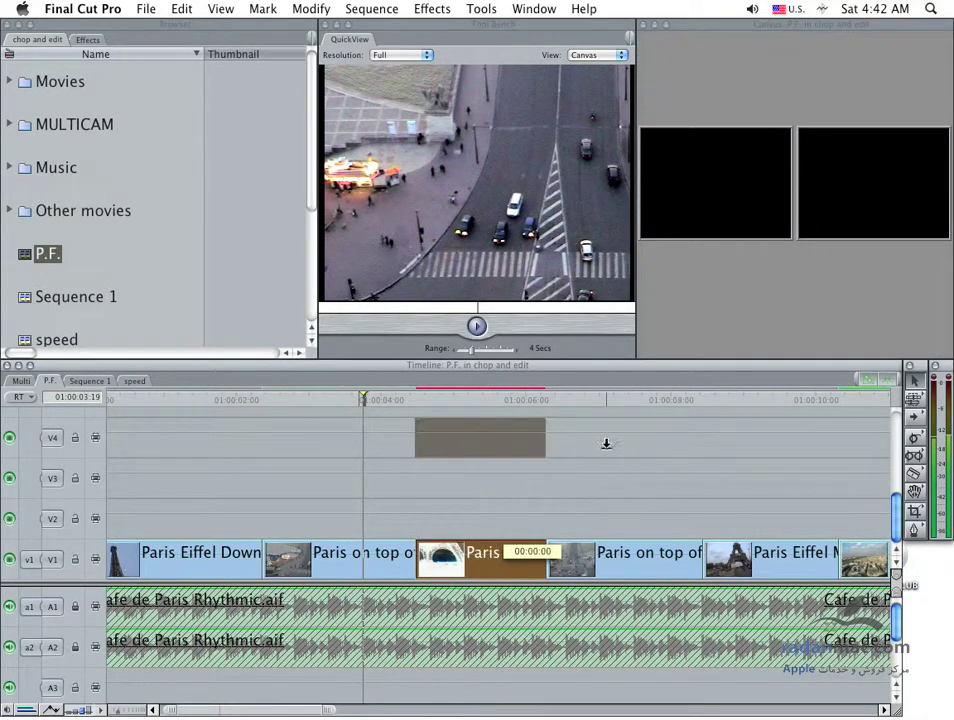
pyautogui.moveTo(606, 443); pyautogui.dragTo(607, 451)
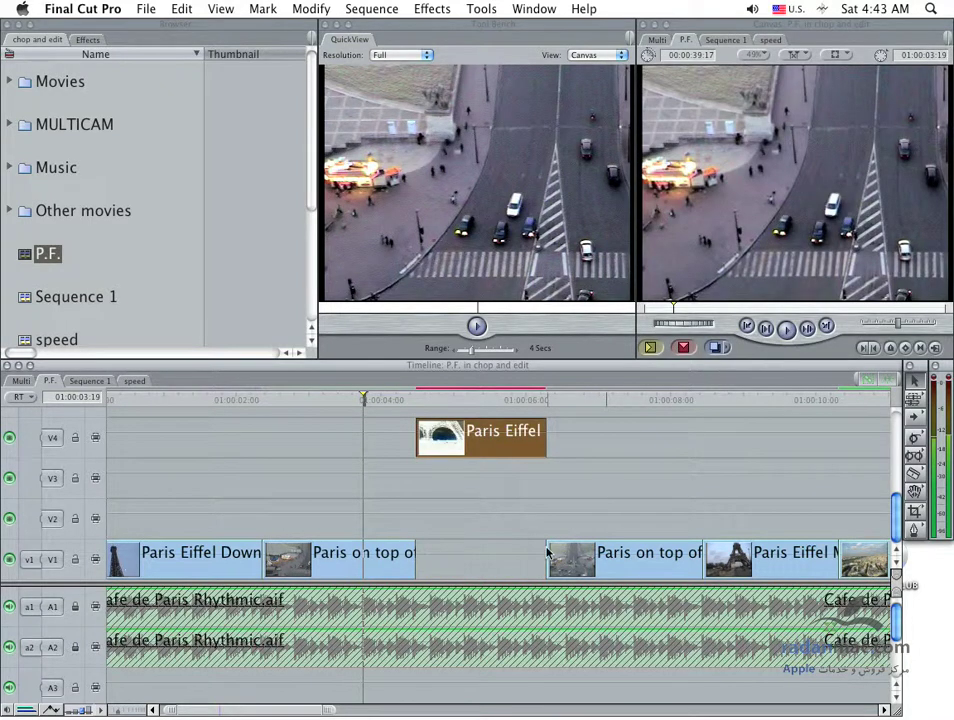
pyautogui.click(483, 487)
pyautogui.scroll(1, 485, 541)
pyautogui.scroll(-1, 486, 540)
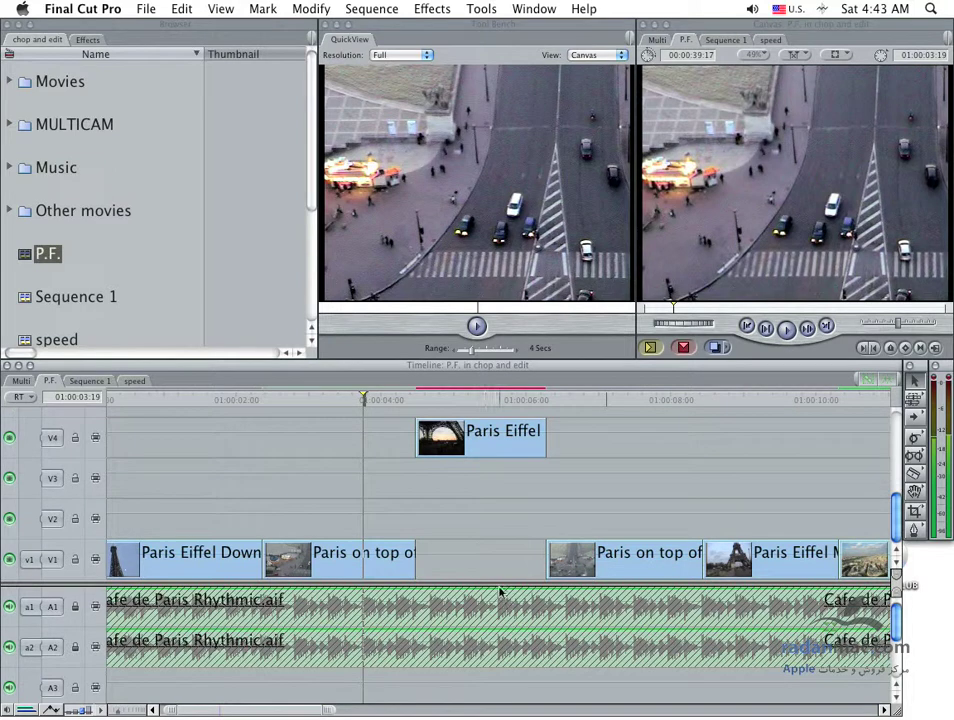
pyautogui.scroll(2, 503, 615)
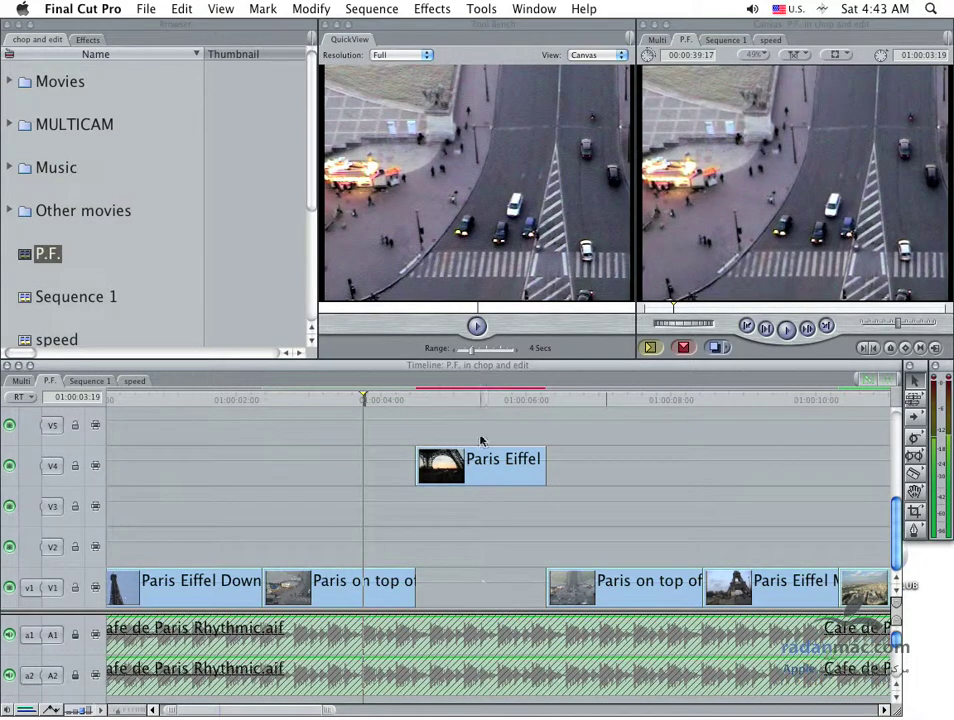
pyautogui.moveTo(472, 462); pyautogui.dragTo(473, 572)
pyautogui.moveTo(364, 398)
pyautogui.mouseDown()
pyautogui.moveTo(448, 398)
pyautogui.moveTo(342, 404)
pyautogui.mouseUp()
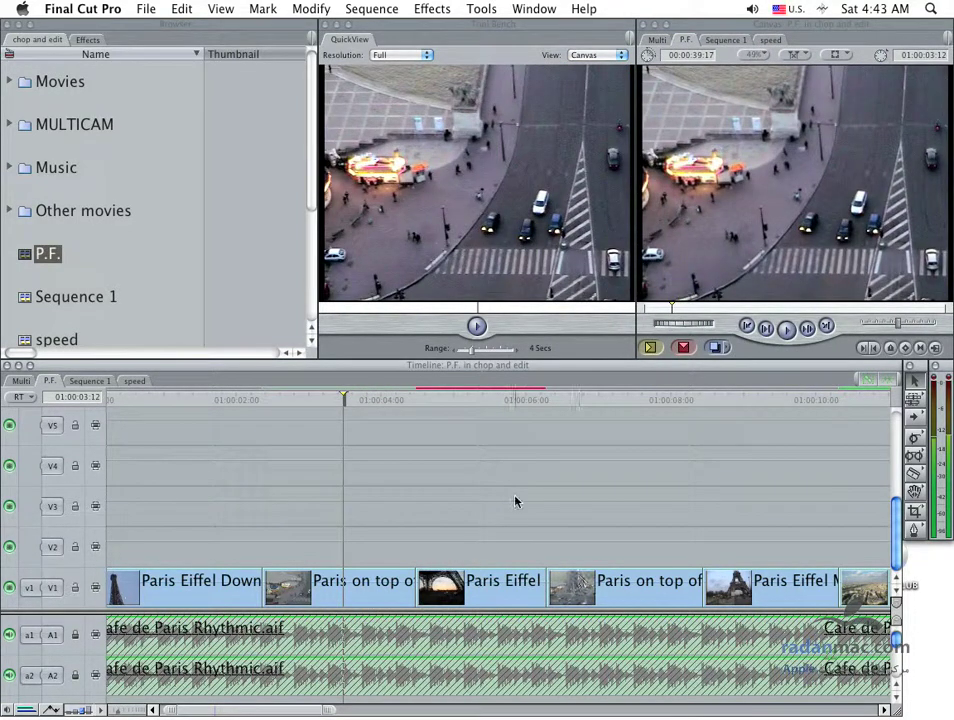
# Step: Drag Paris Eiffel and all later V1 clips right to open a gap, then deselect them
pyautogui.moveTo(470, 530); pyautogui.dragTo(803, 595)
pyautogui.hscroll(3, 179, 583)
pyautogui.hscroll(6, 179, 583)
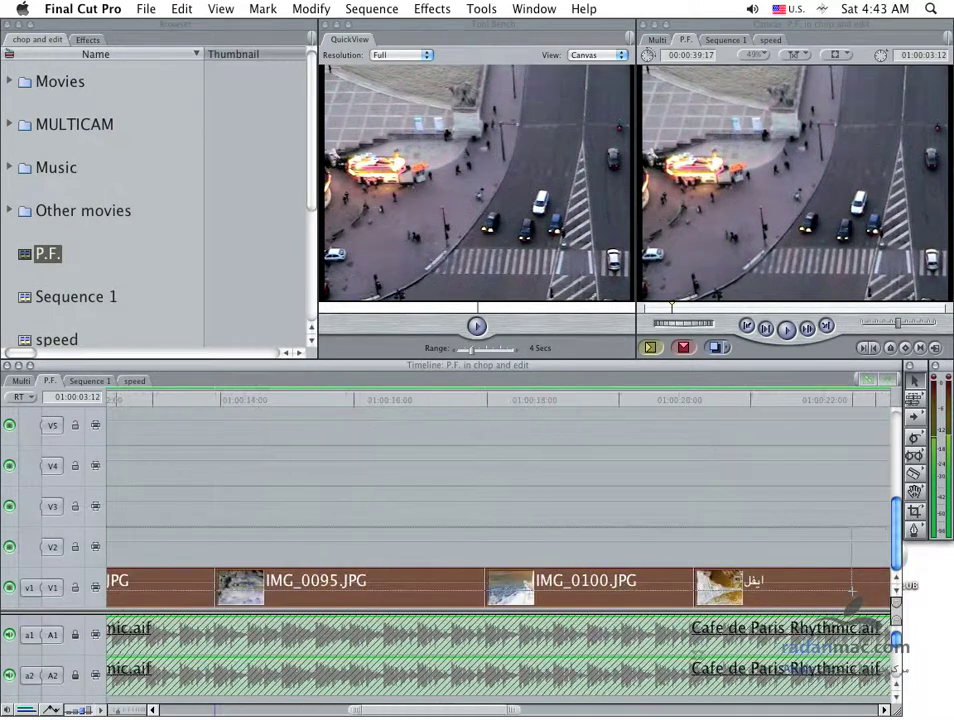
pyautogui.moveTo(179, 583); pyautogui.dragTo(275, 595)
pyautogui.hscroll(-6, 278, 590)
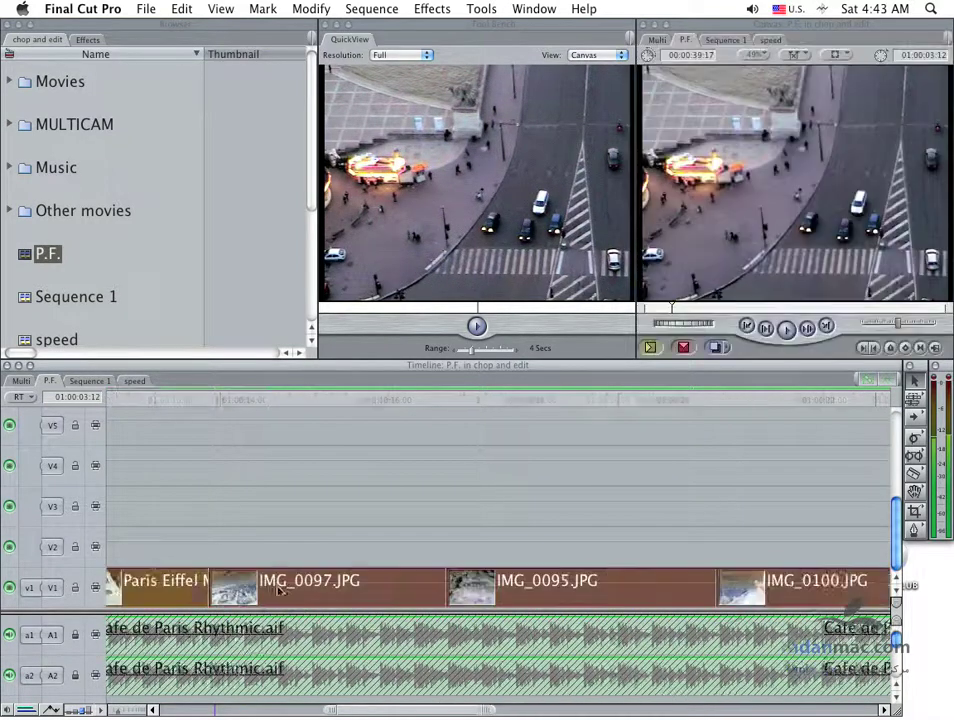
pyautogui.hscroll(-2, 277, 590)
pyautogui.hscroll(-3, 277, 590)
pyautogui.hscroll(-3, 277, 590)
pyautogui.click(356, 585)
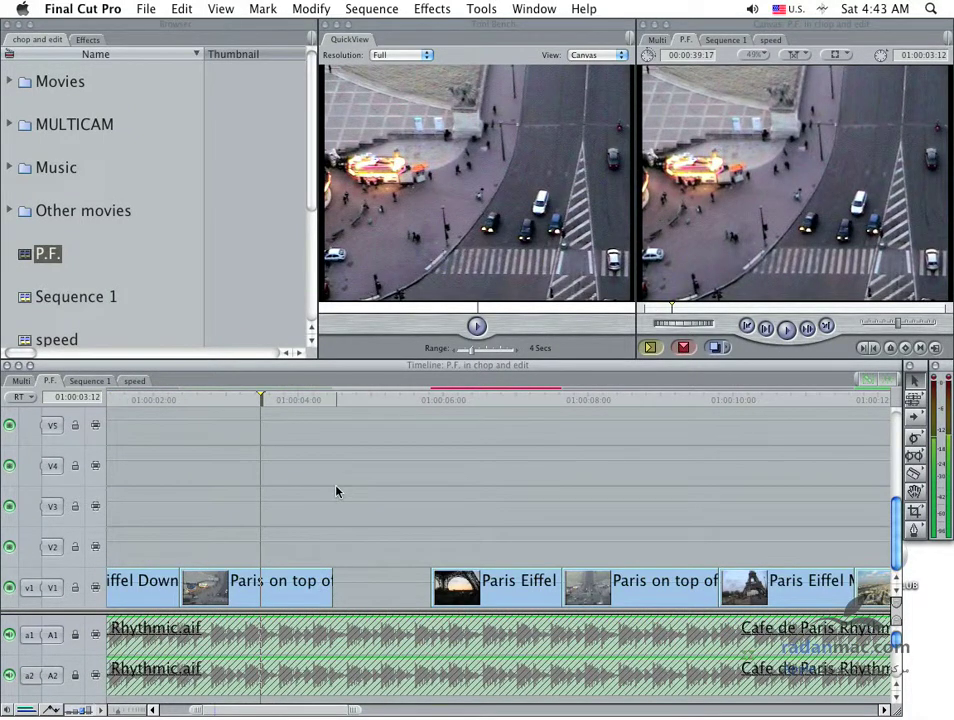
# Step: Select the end edit of Paris on top of for a ripple trim and test-trim it
pyautogui.press('v')
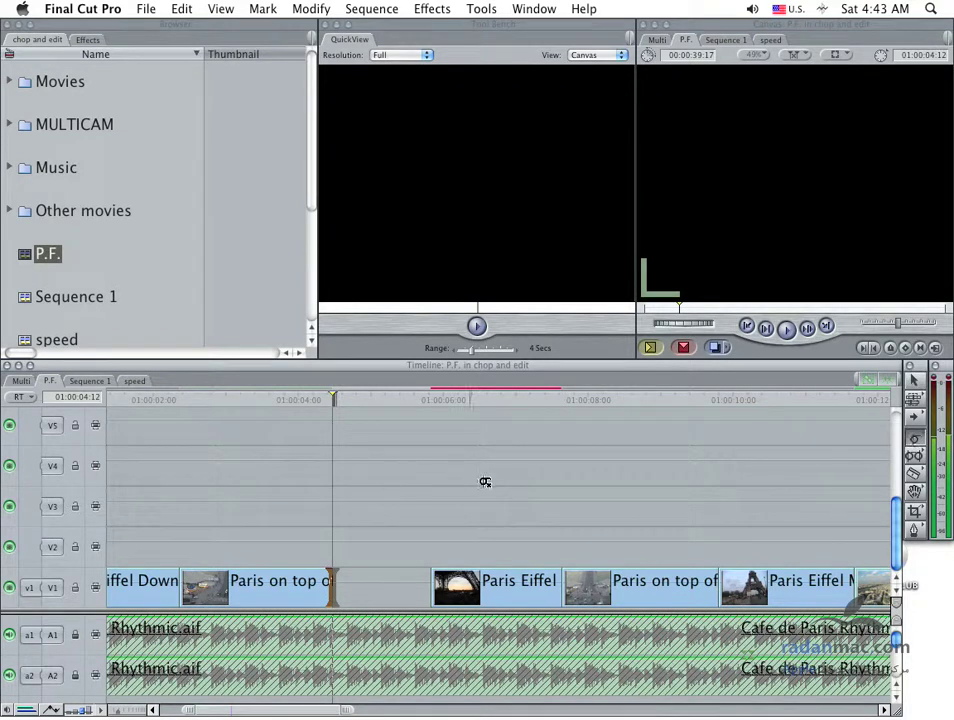
pyautogui.press('u')
pyautogui.press('Left')
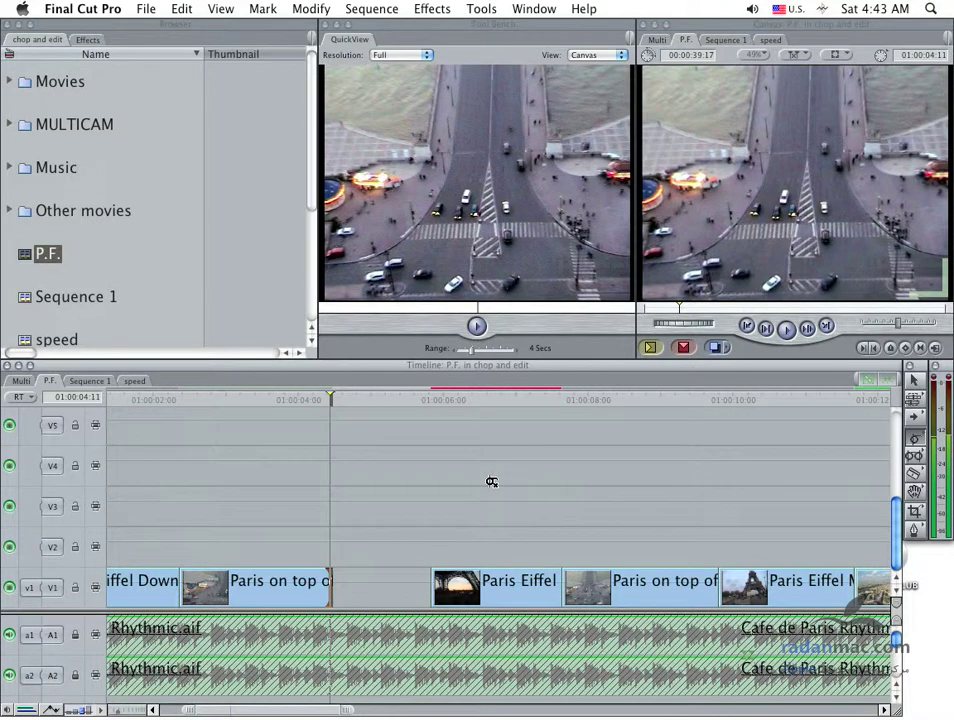
pyautogui.press('Right')
pyautogui.press('[')
pyautogui.press('[')
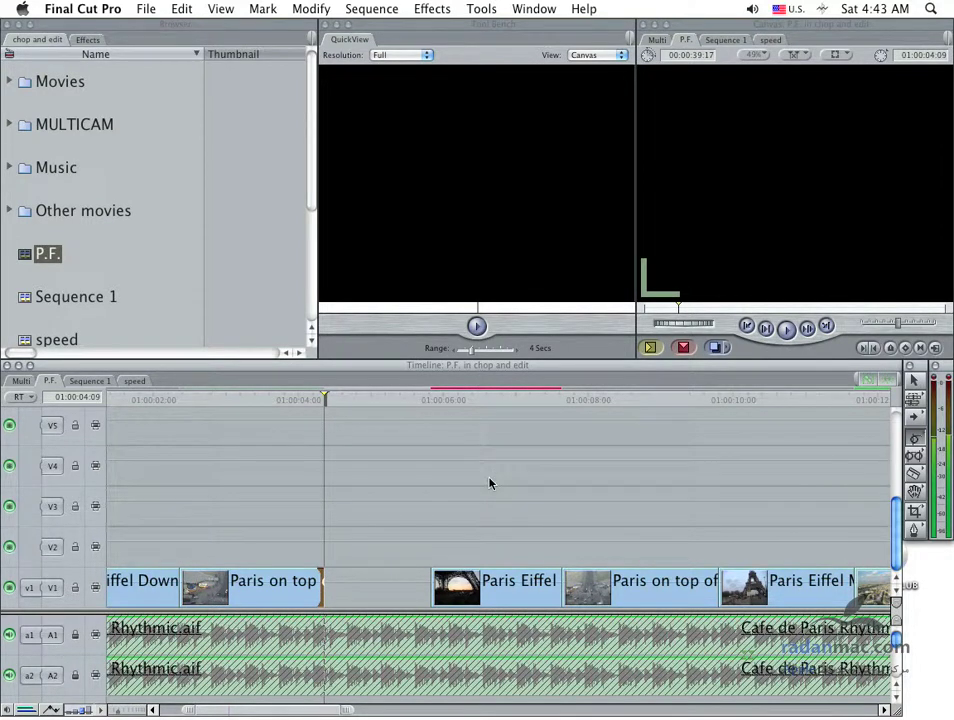
pyautogui.press(']')
pyautogui.press(']')
pyautogui.press(']')
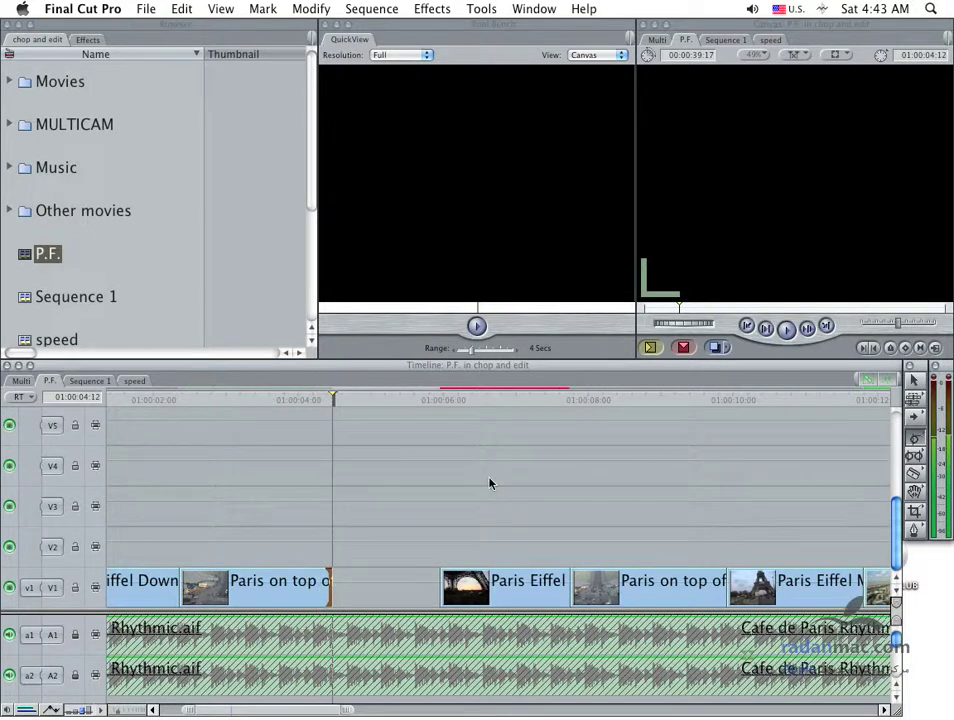
# Step: Ripple-trim Paris on top of three frames shorter so it ends at 01:00:04:09
pyautogui.press('Up')
pyautogui.press('Down')
pyautogui.press('Up')
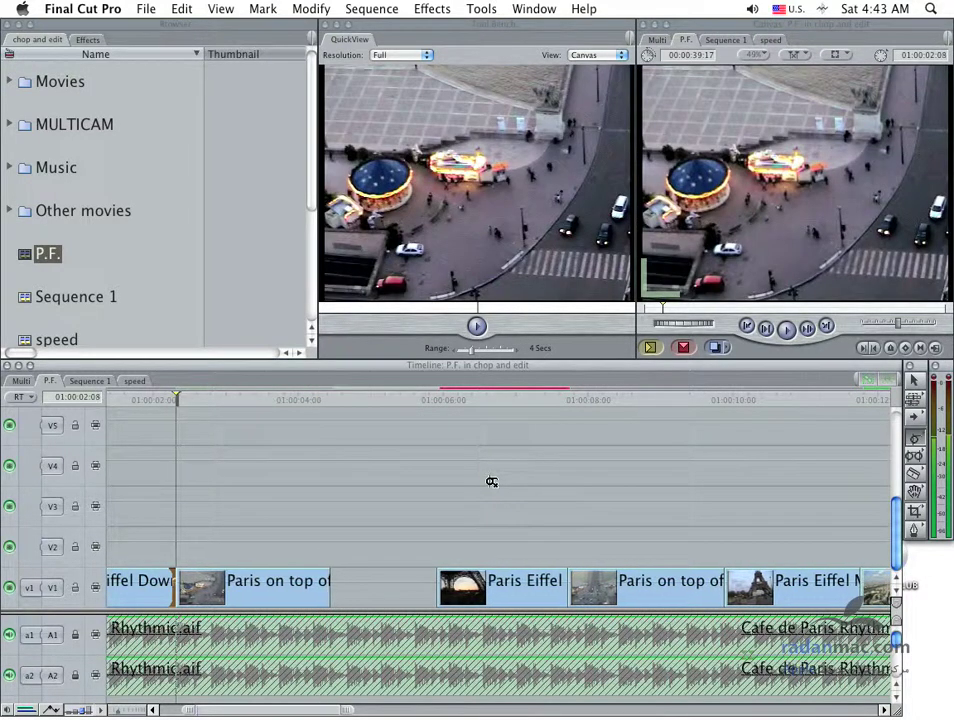
pyautogui.press('Left')
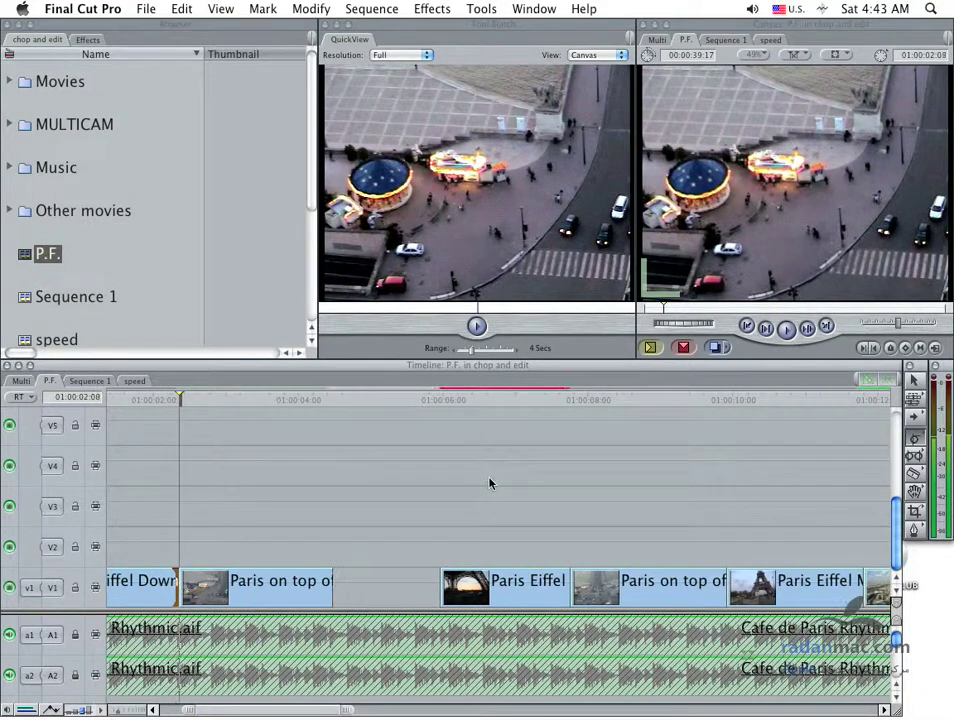
pyautogui.press('Down')
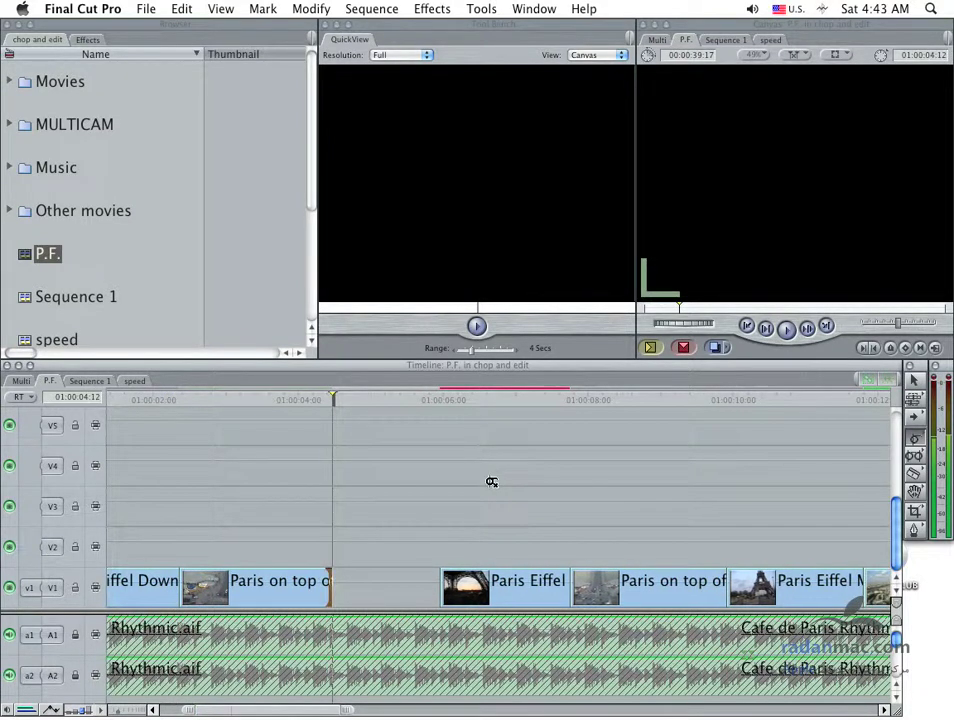
pyautogui.press('[')
pyautogui.press('[')
pyautogui.press('[')
pyautogui.hscroll(3, 491, 482)
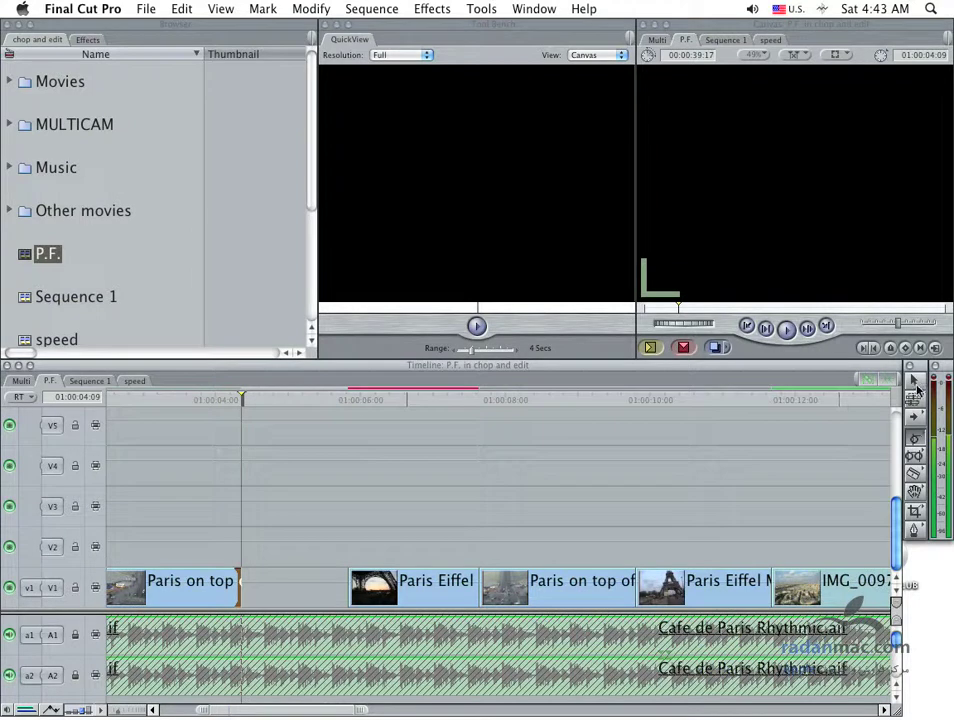